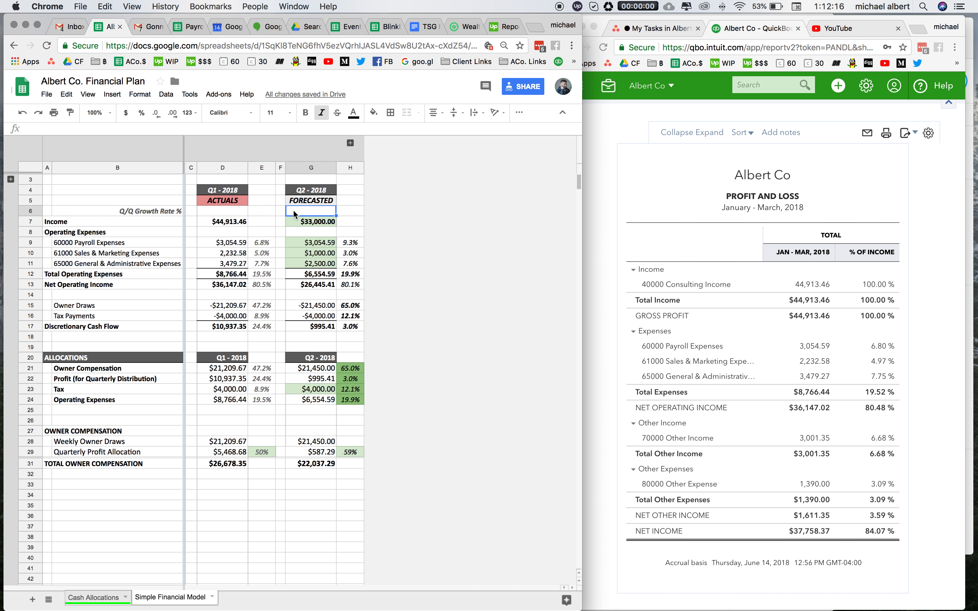
Highlight the Q2 2018 forecast column from its header down to Total Owner Compensation, and clear the selection
click(299, 194)
drag(299, 193, 335, 461)
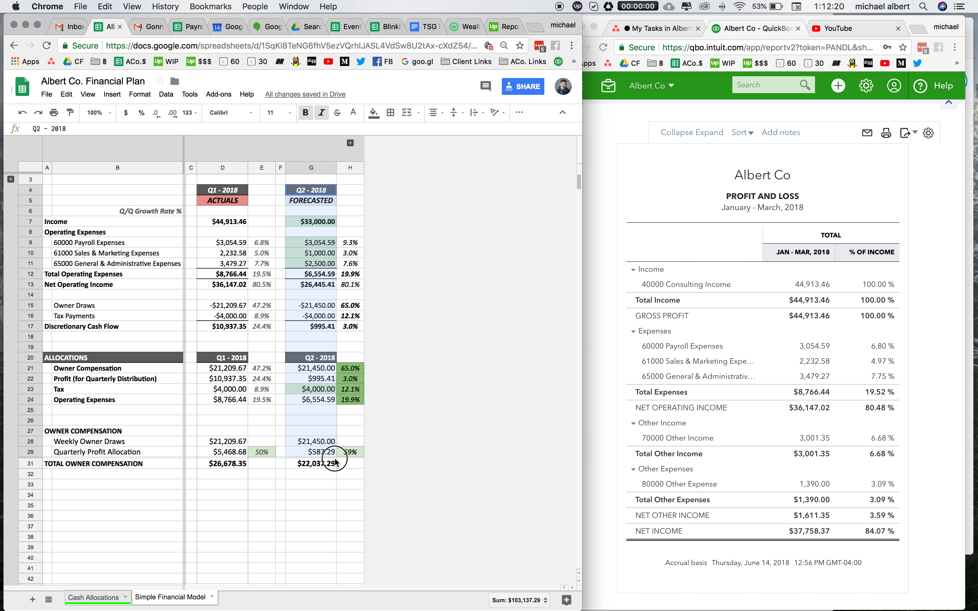
click(361, 411)
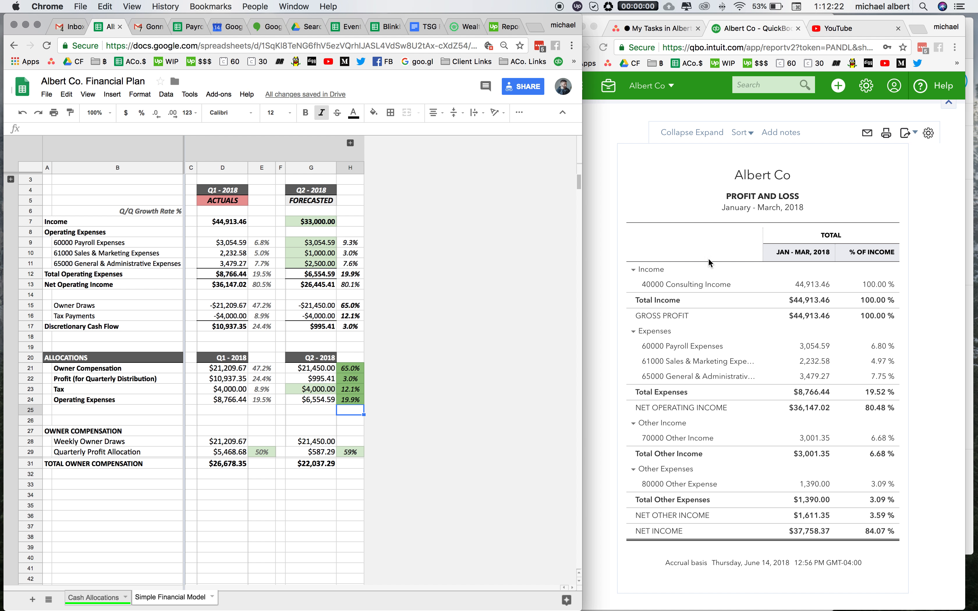
Review the January–March 2018 Profit and Loss report in QuickBooks against the Q1 actuals in the financial plan
click(593, 259)
scroll(593, 259, up, 3)
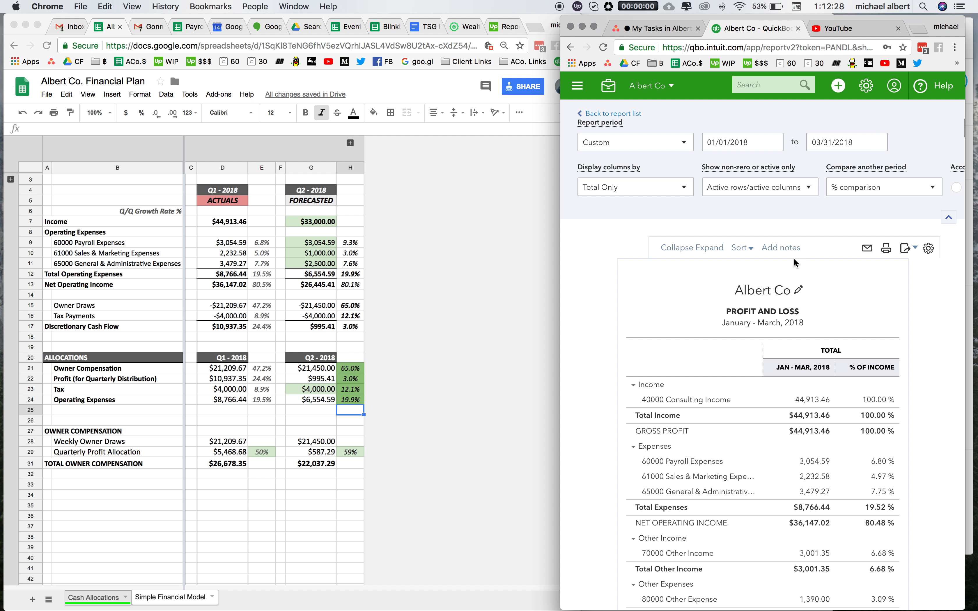
scroll(795, 263, down, 3)
scroll(795, 263, down, 1)
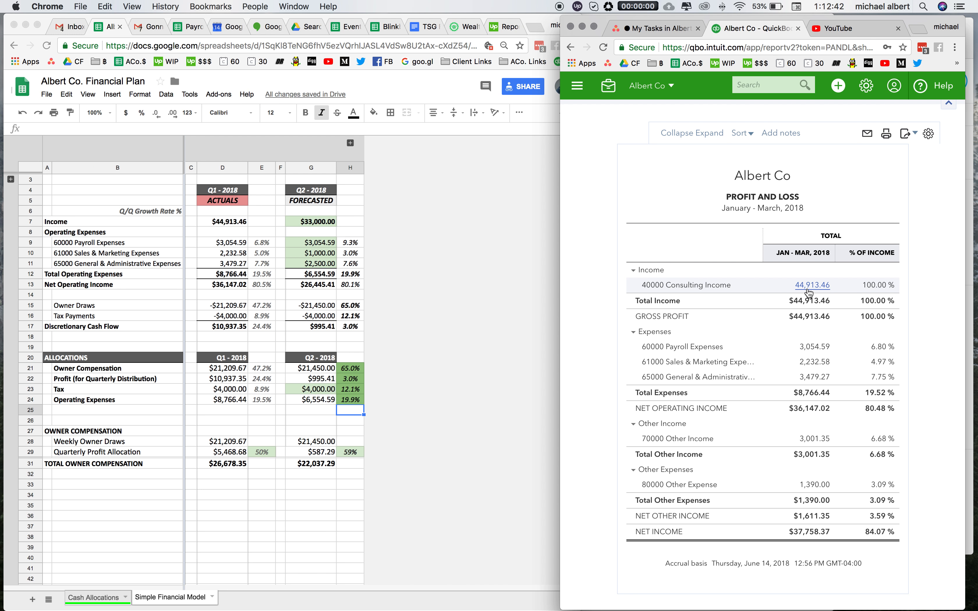
click(235, 259)
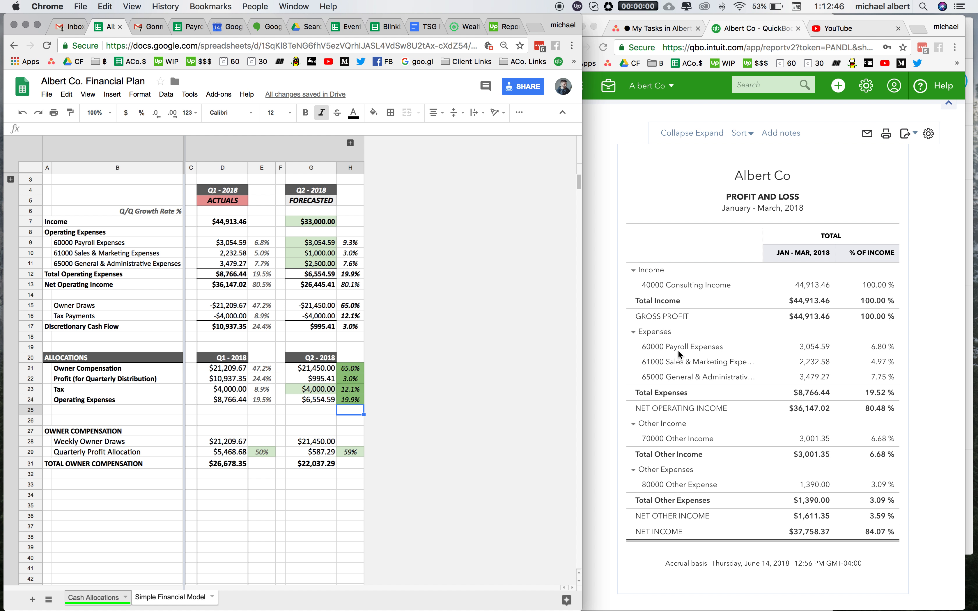
scroll(677, 351, down, 1)
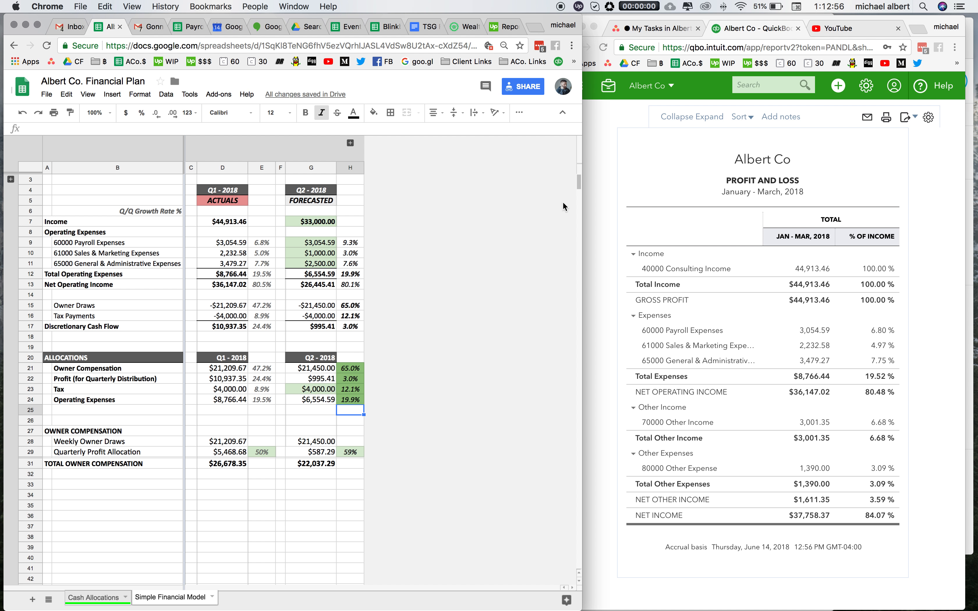
click(593, 214)
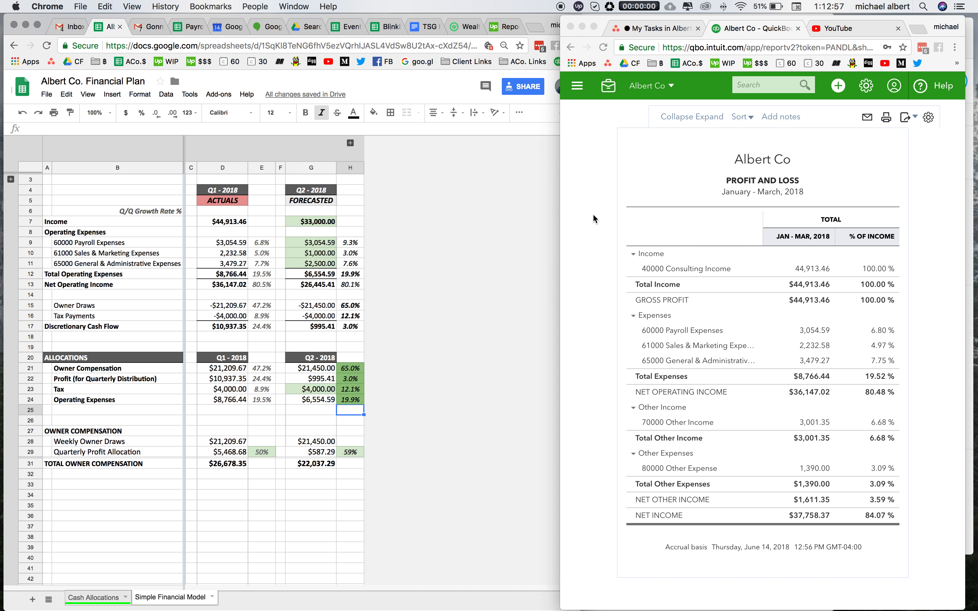
Expand the Profit and Loss report to sub-account detail, look through the expense accounts, and collapse it back to main accounts
click(685, 117)
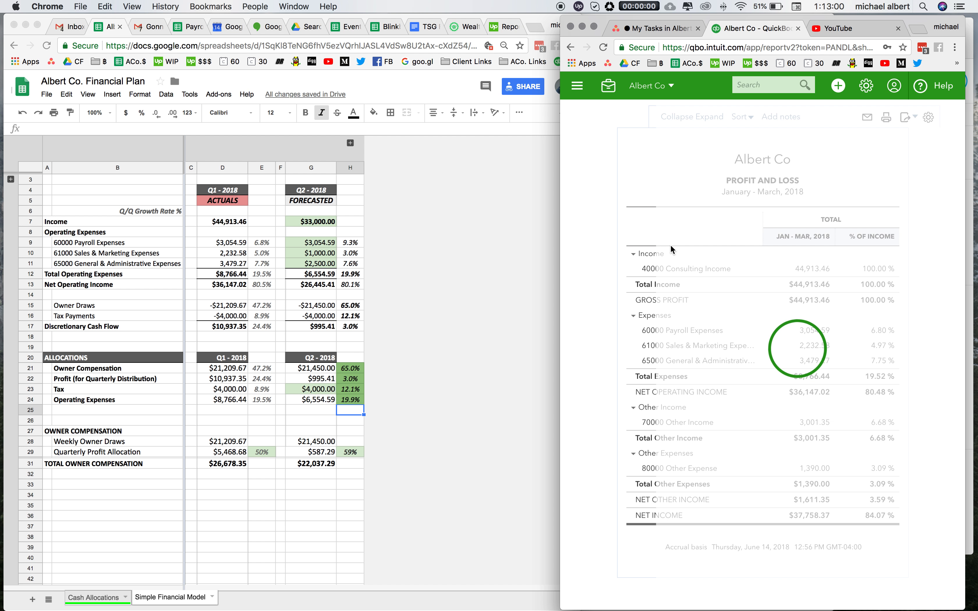
scroll(672, 245, down, 10)
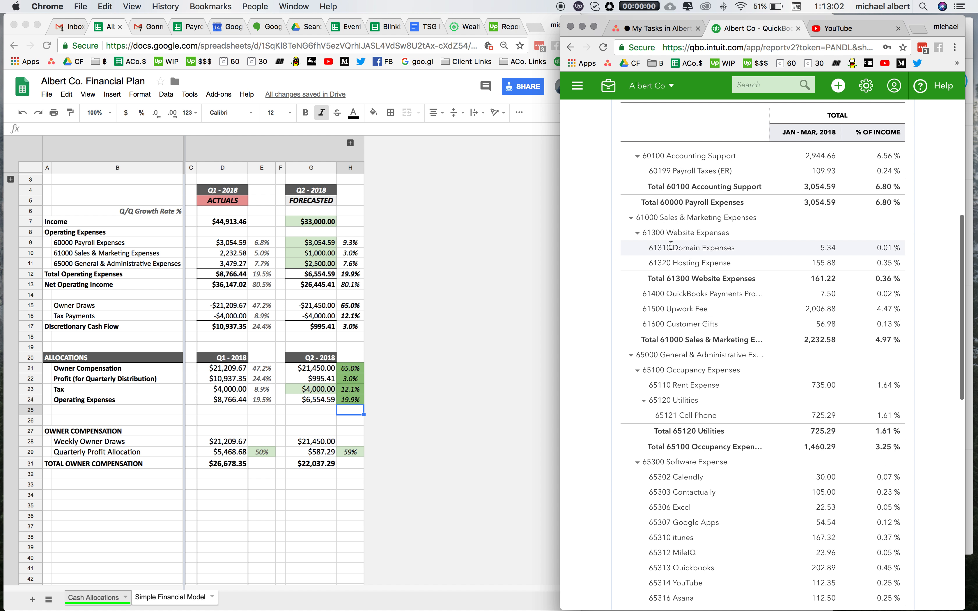
scroll(671, 245, down, 2)
scroll(671, 245, up, 3)
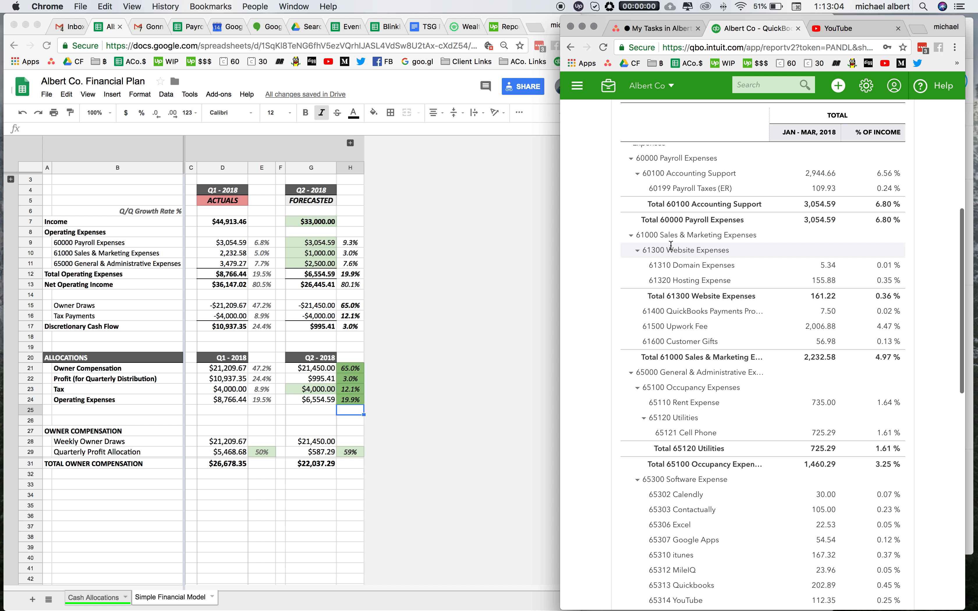
scroll(671, 246, up, 2)
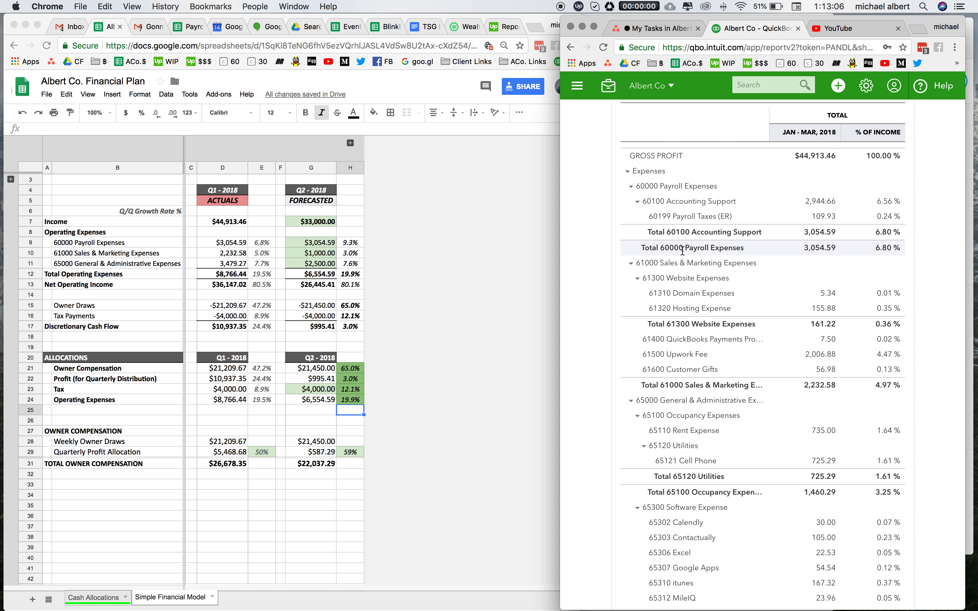
scroll(683, 250, down, 4)
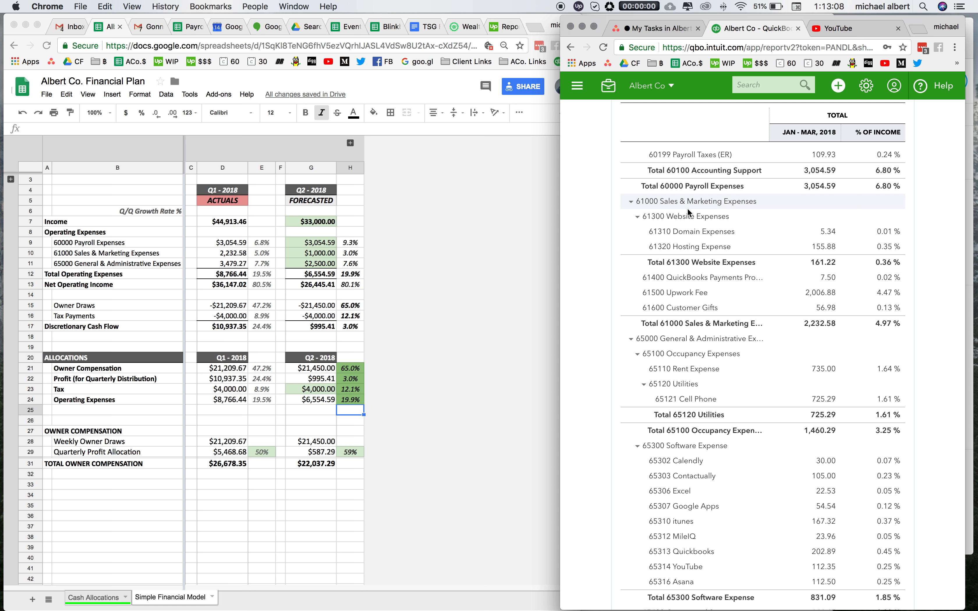
scroll(680, 361, down, 1)
scroll(681, 361, down, 10)
scroll(679, 359, up, 7)
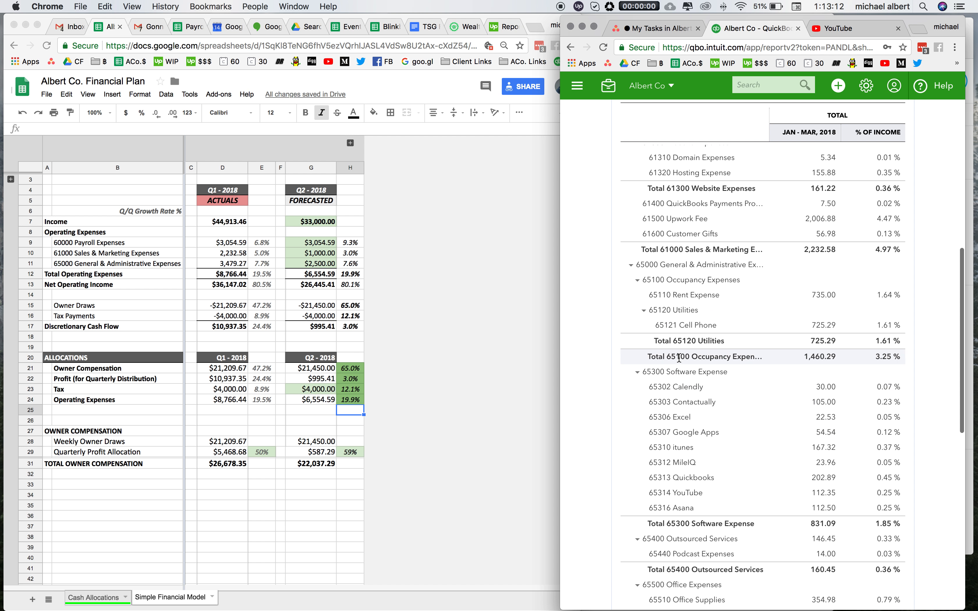
scroll(679, 358, up, 20)
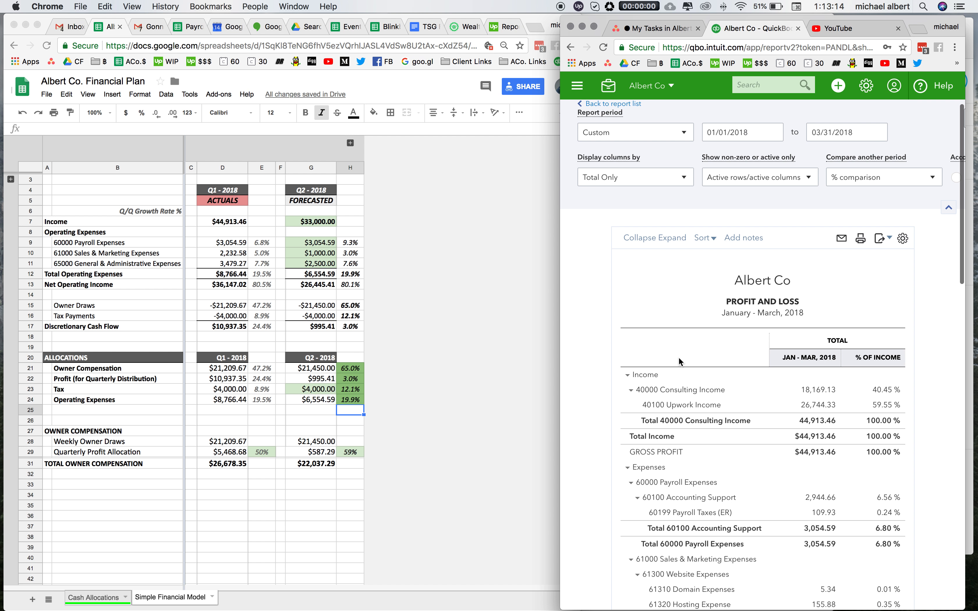
click(640, 238)
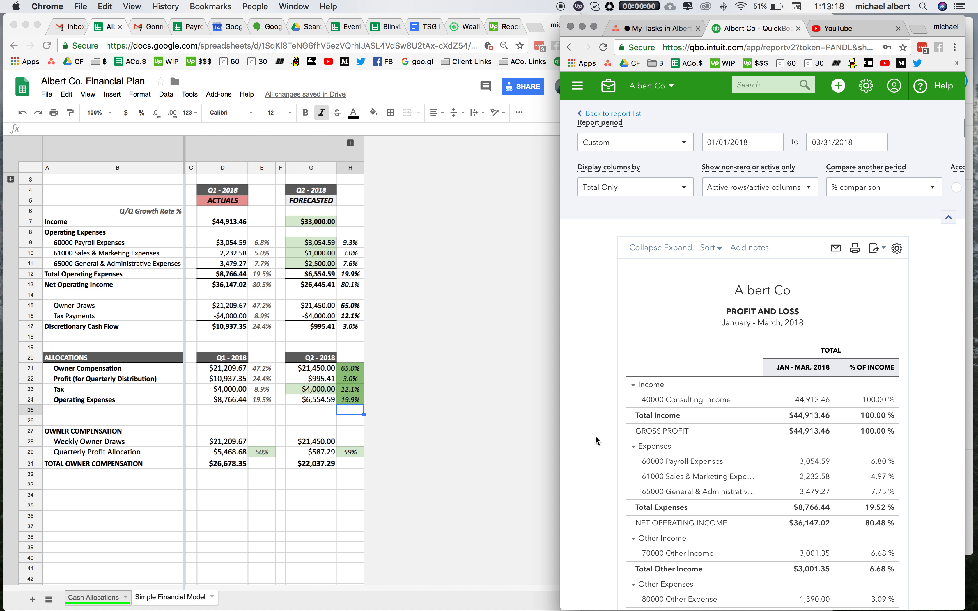
Compare the report's Total Expenses and Net Operating Income with the matching Q1 rows in the spreadsheet
scroll(595, 436, down, 3)
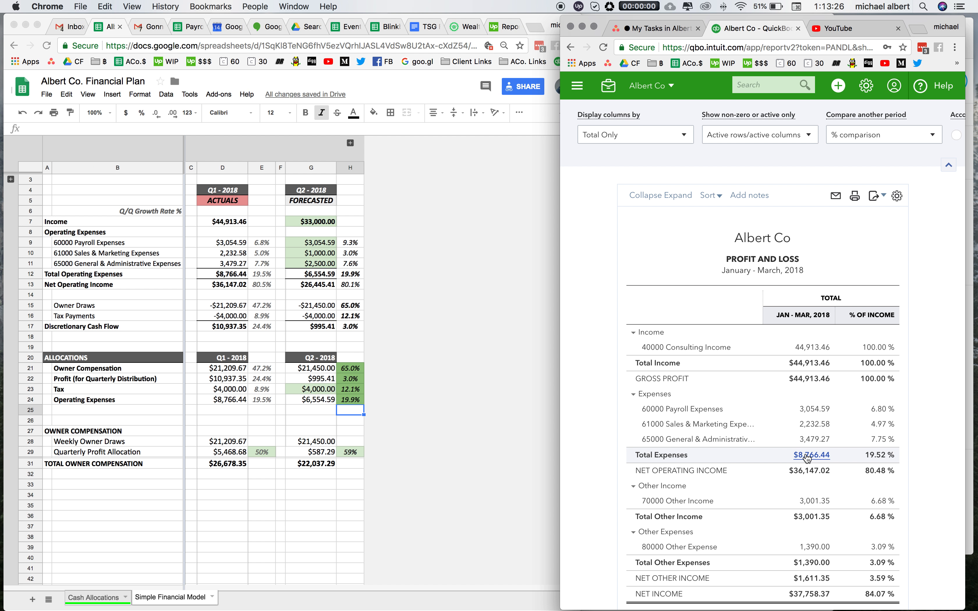
click(223, 278)
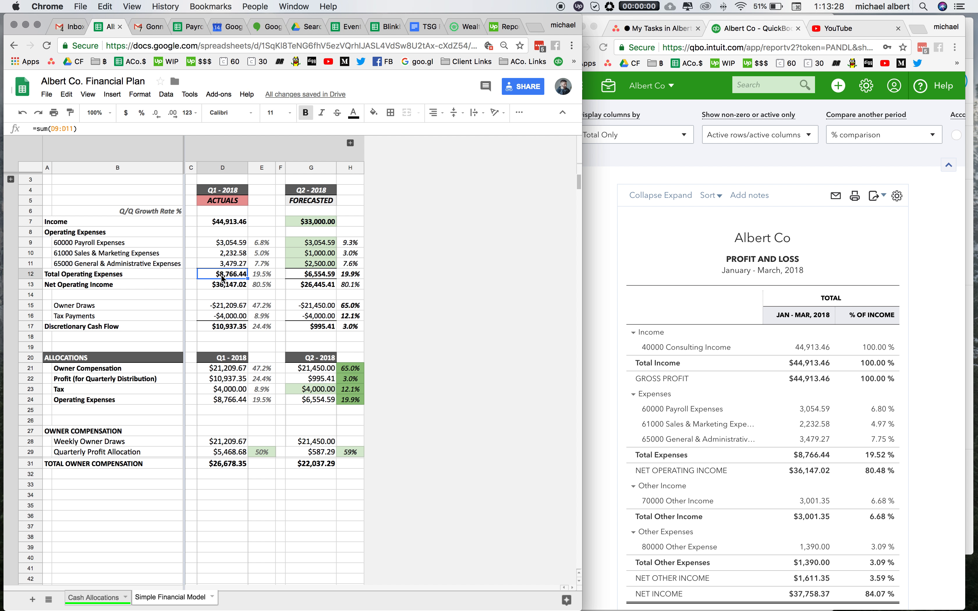
click(222, 288)
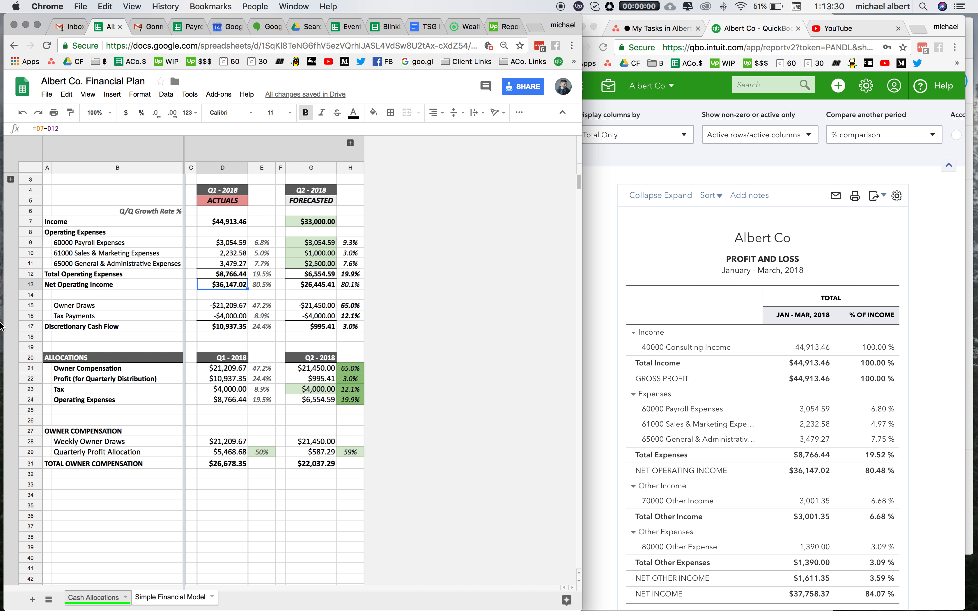
click(29, 285)
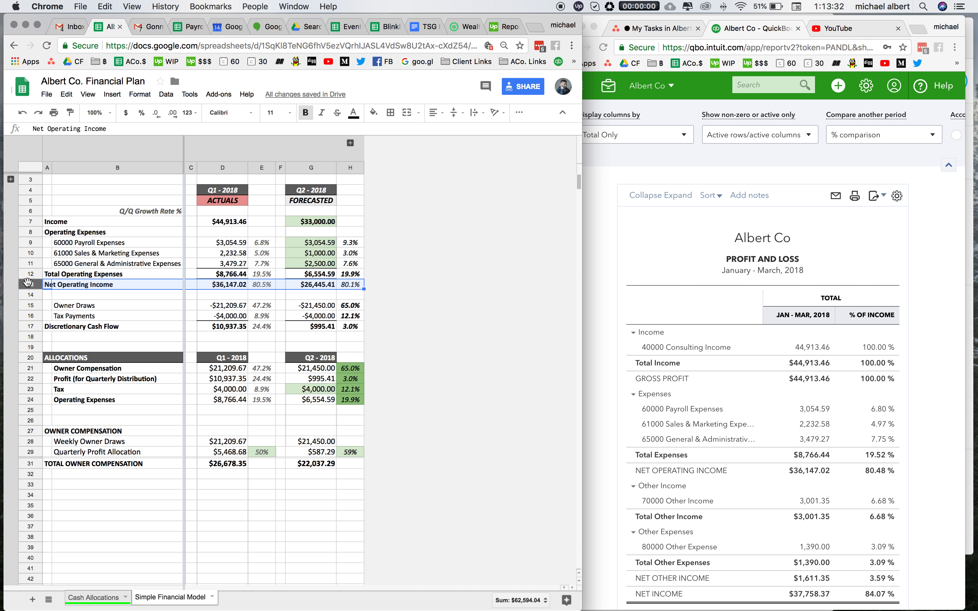
Collapse the Other Income and Other Expenses sections of the Profit and Loss report
scroll(756, 528, down, 1)
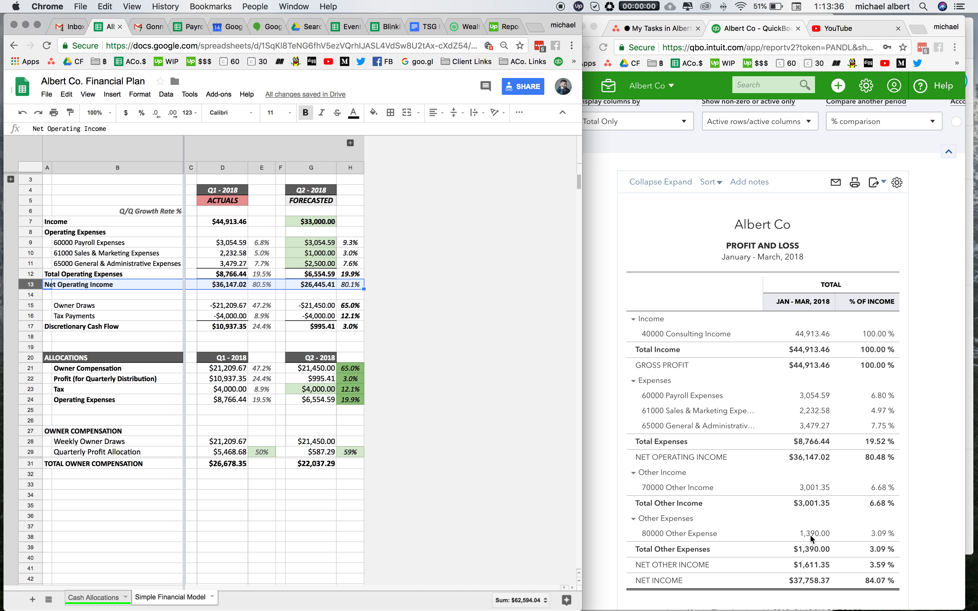
click(633, 473)
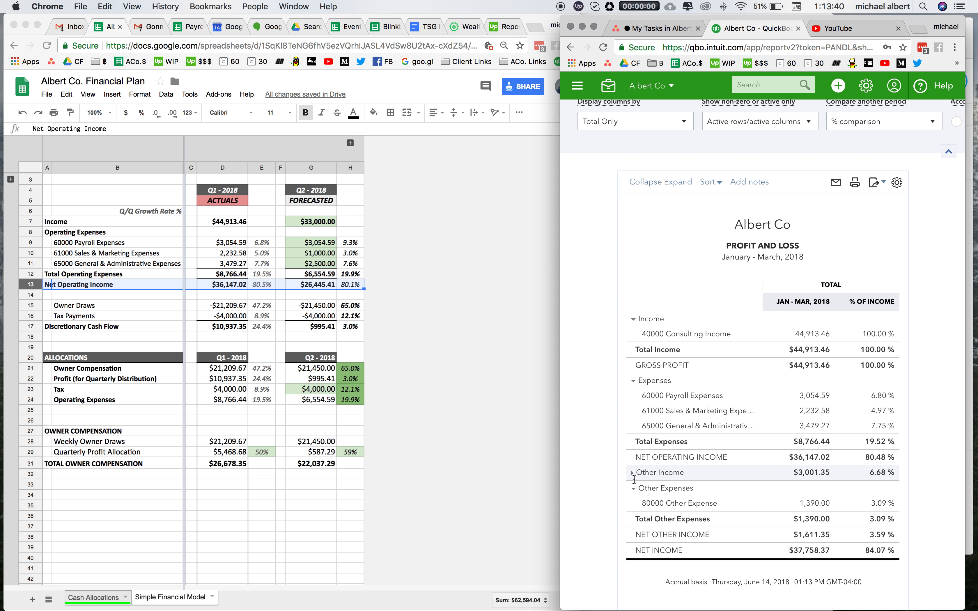
click(634, 488)
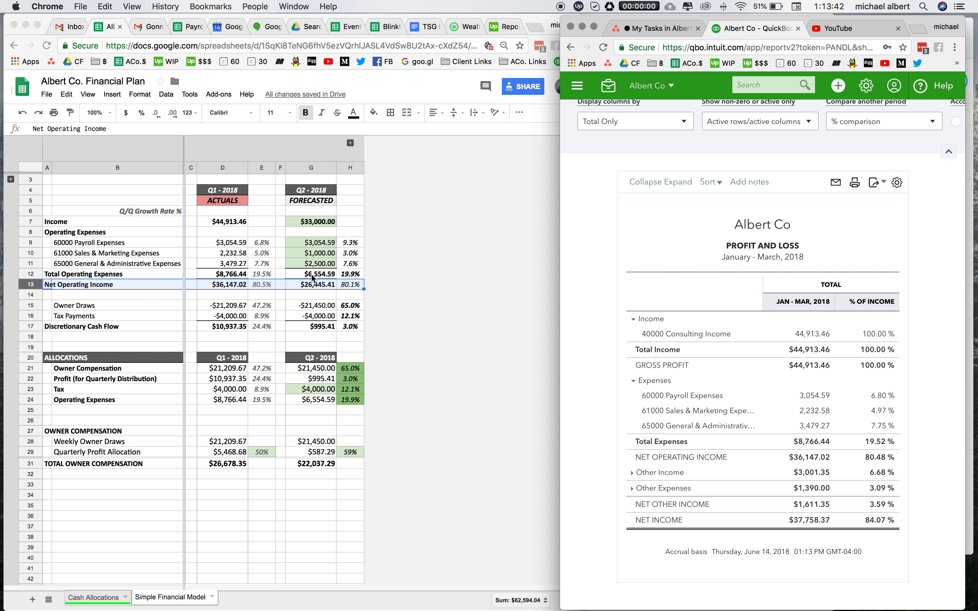
Review the forecasted Q2 operating expenses and the Q1 entries for general and administrative expenses, owner draws and tax payments
click(317, 249)
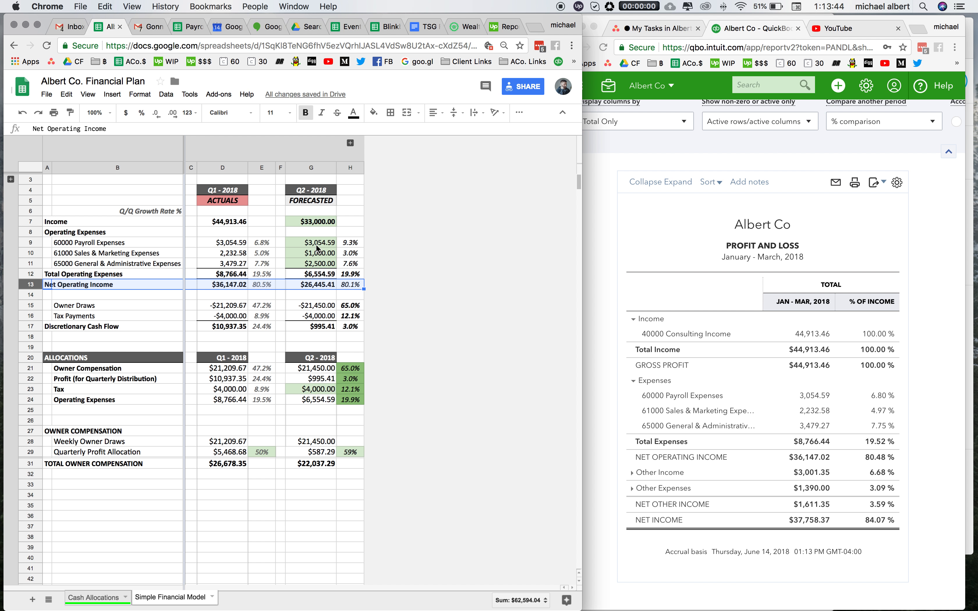
drag(317, 244, 313, 265)
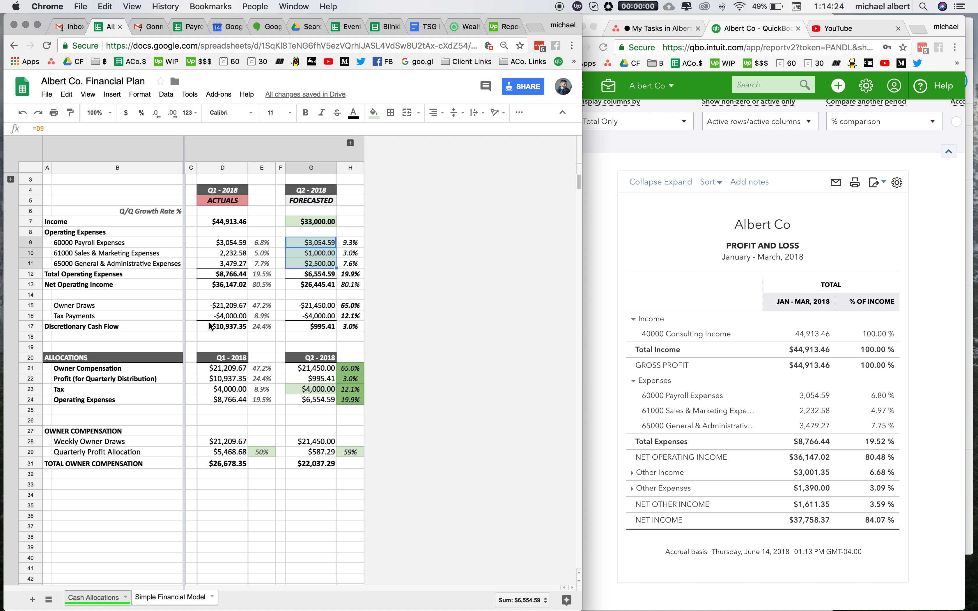
click(218, 267)
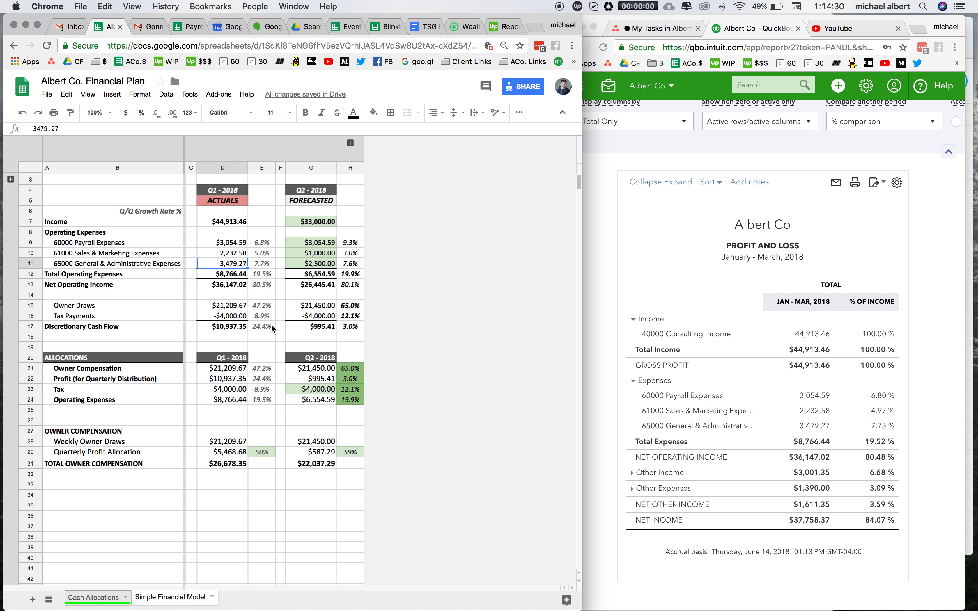
click(210, 304)
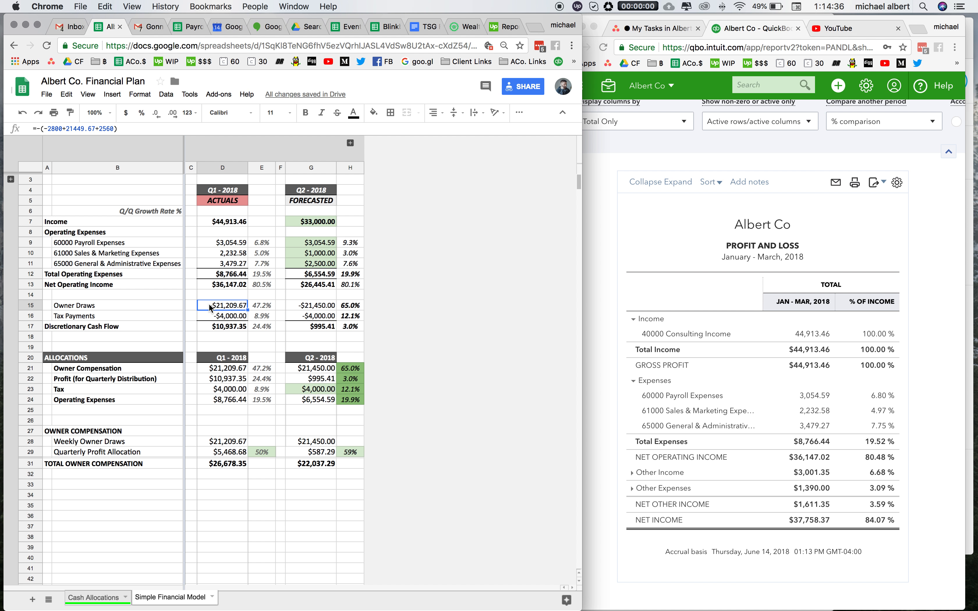
click(214, 320)
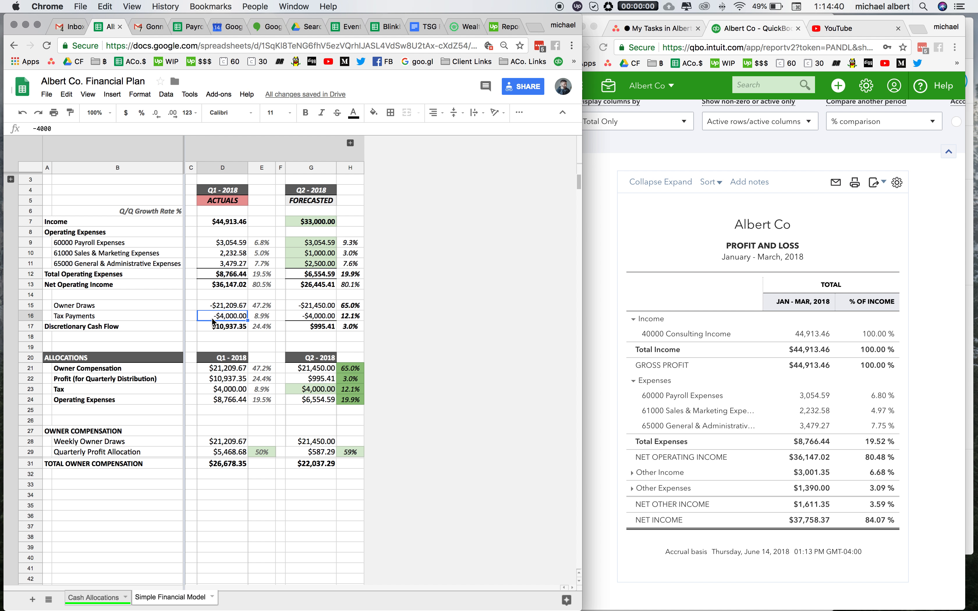
Examine the Q1 2018 formulas in the Allocations section for Owner Compensation, Profit, Tax and Operating Expenses
click(224, 379)
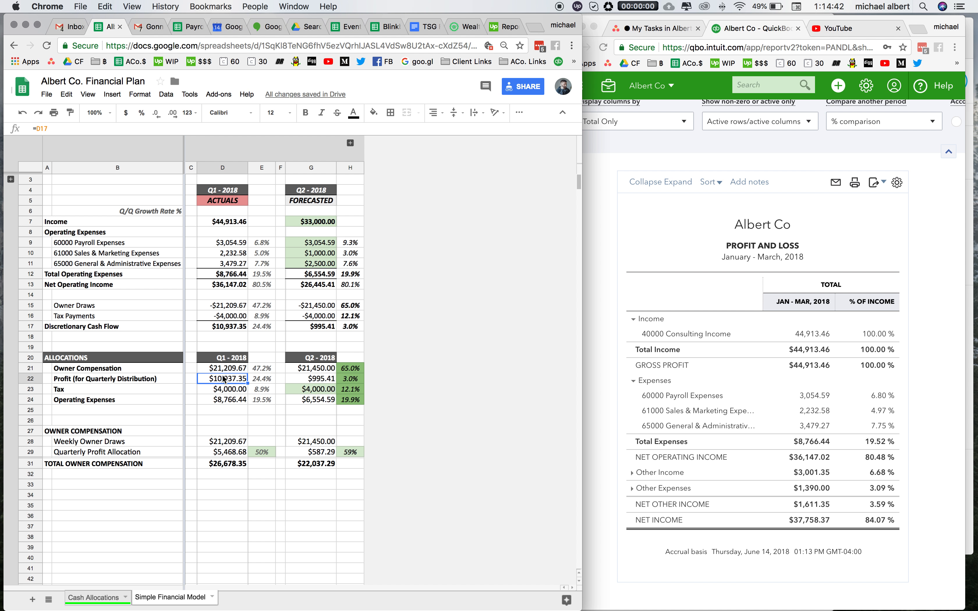
click(222, 368)
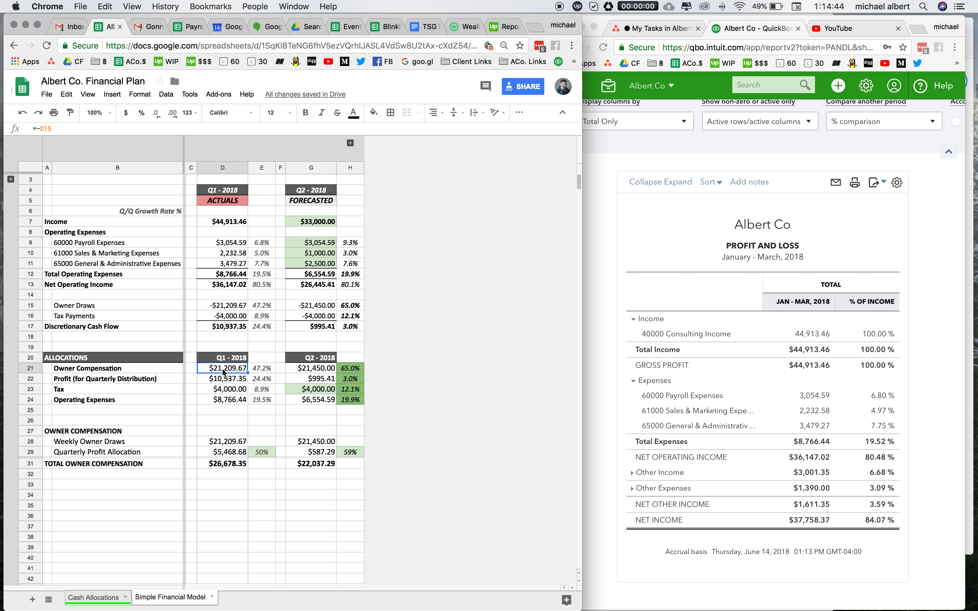
key(Down)
key(Down)
key(Down)
key(Up)
key(Up)
key(Up)
key(Down)
key(Down)
key(Down)
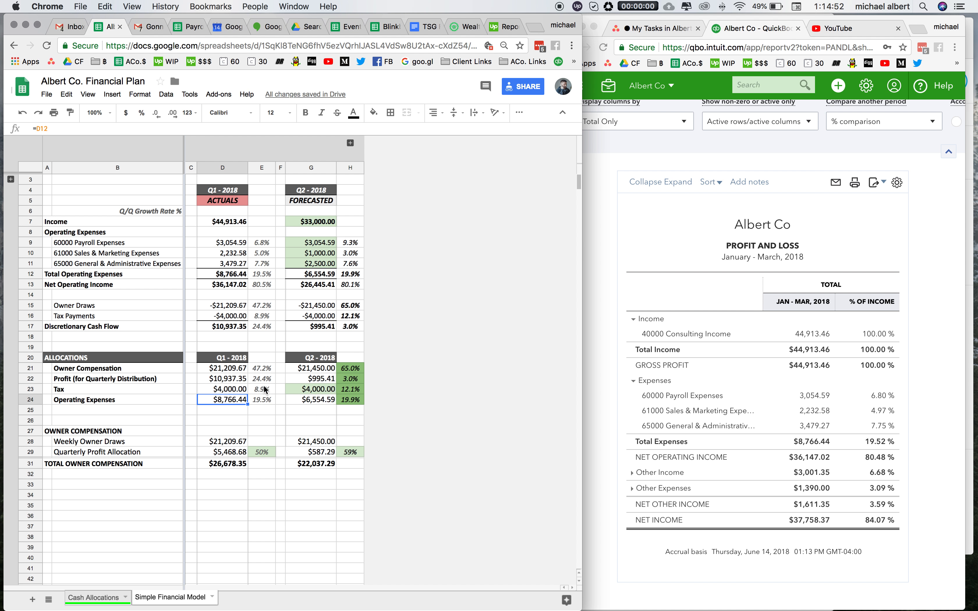
Examine the Q1 owner compensation formulas for Weekly Owner Draws, Quarterly Profit Allocation and Total Owner Compensation
click(228, 443)
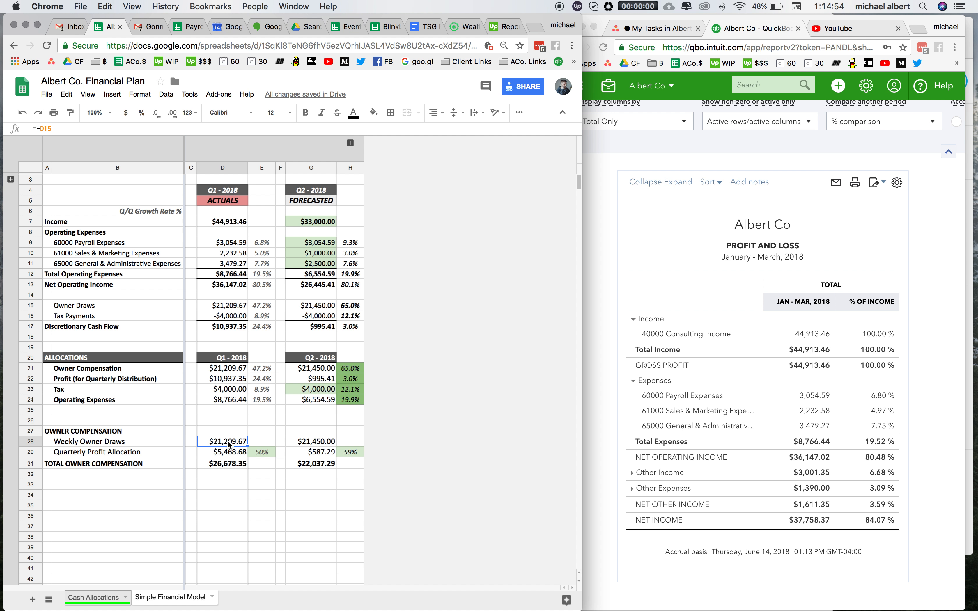
key(Down)
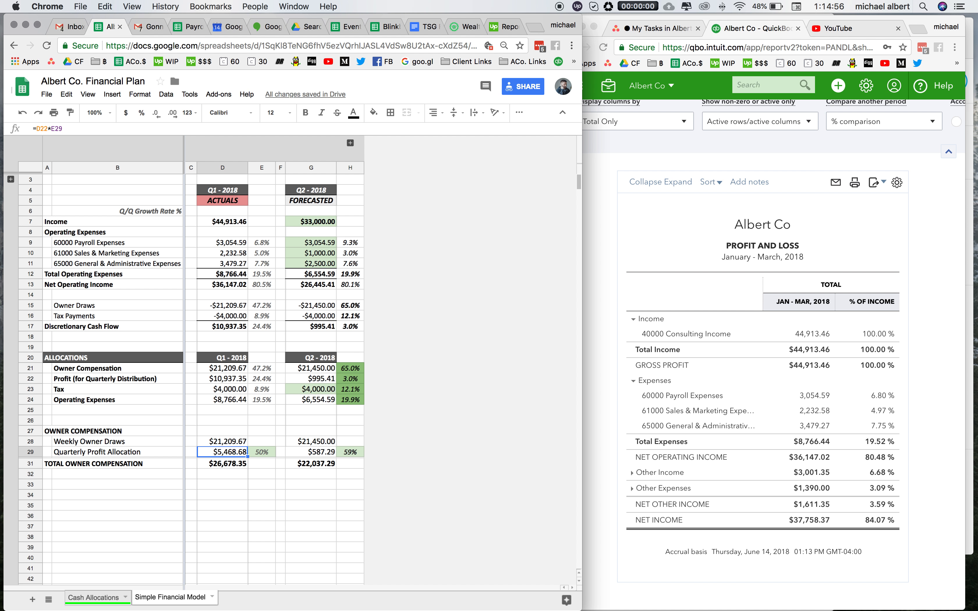
key(Down)
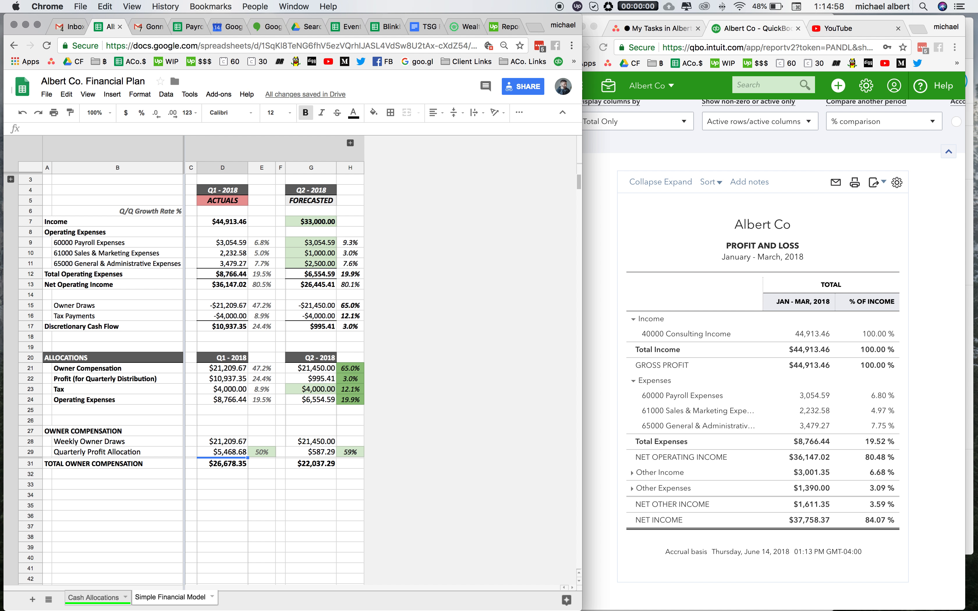
key(Down)
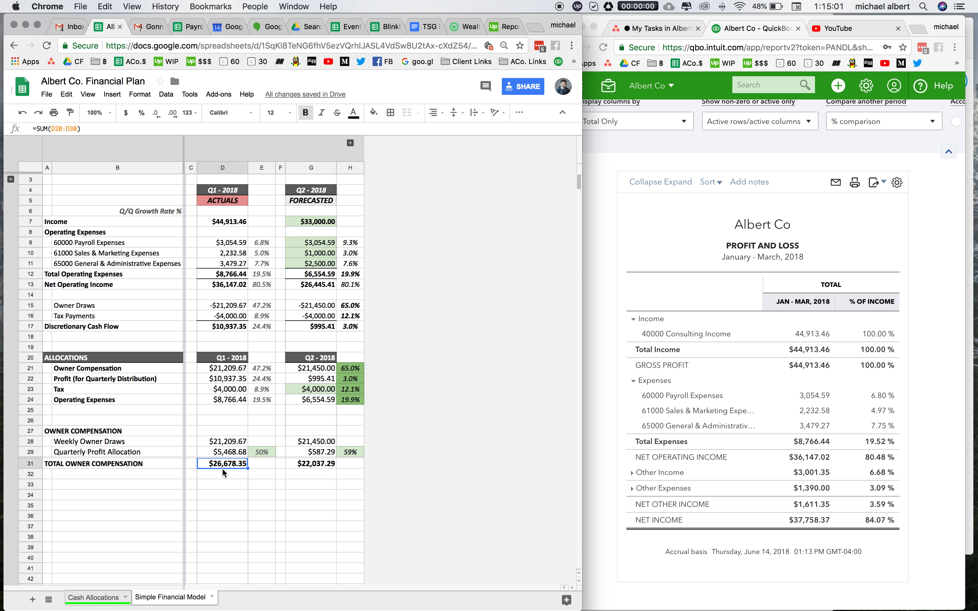
Compare the Q2 2018 forecasted Income with the Q1 2018 actual Income
click(303, 224)
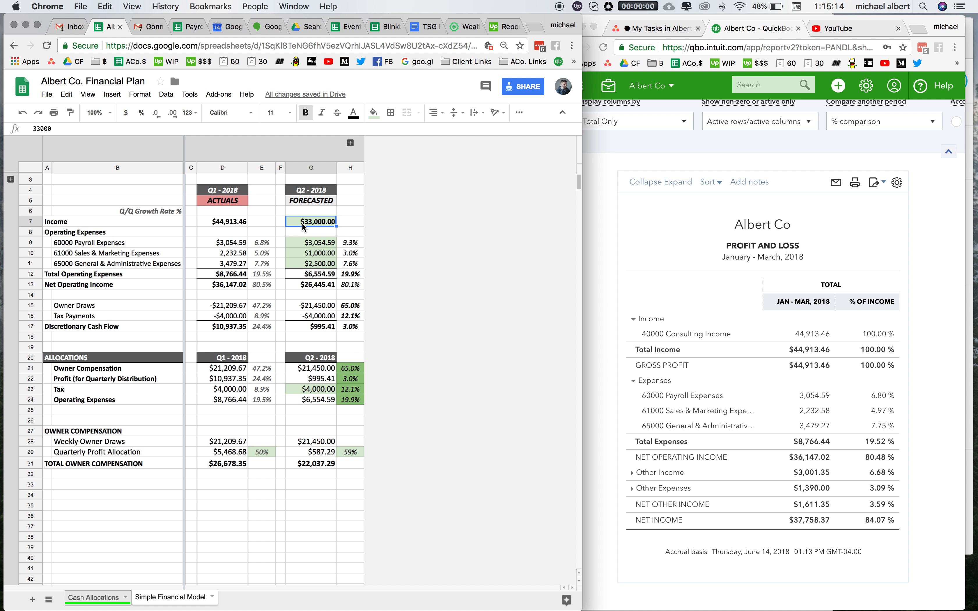
click(232, 227)
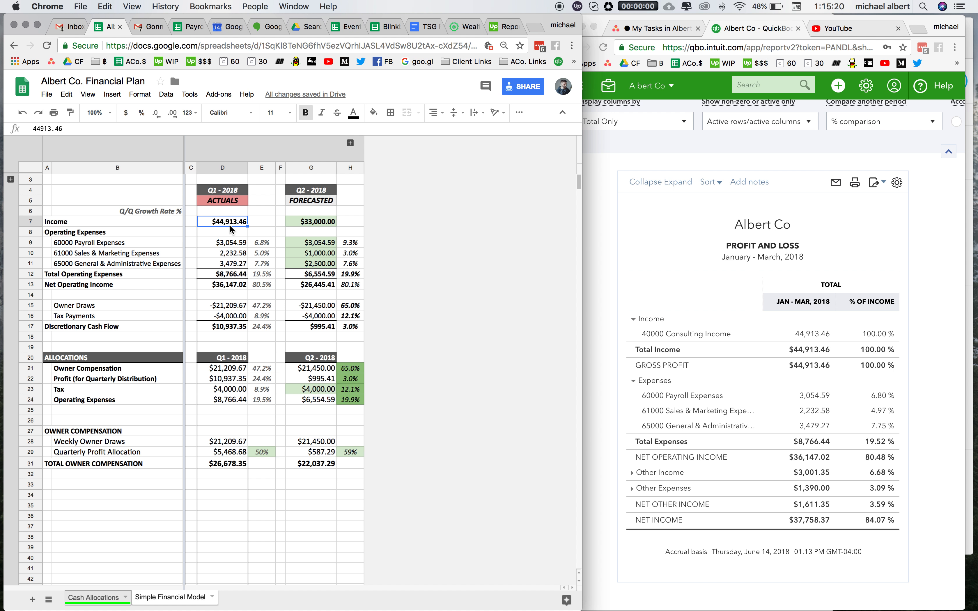
click(309, 223)
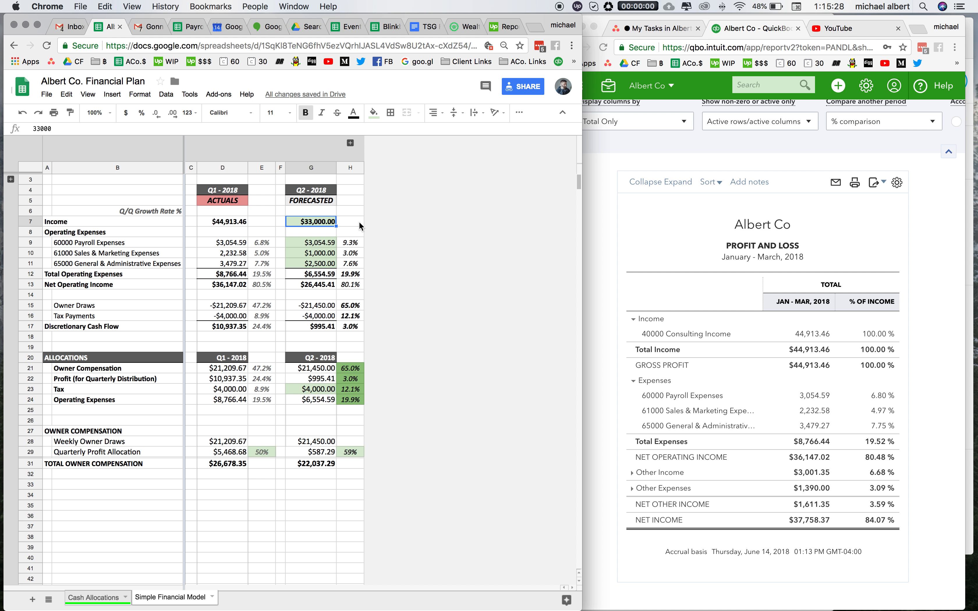
Review the Q2 forecast for Payroll, Sales & Marketing and General & Administrative expenses and the Total Operating Expenses percentage formula
key(Down)
key(Down)
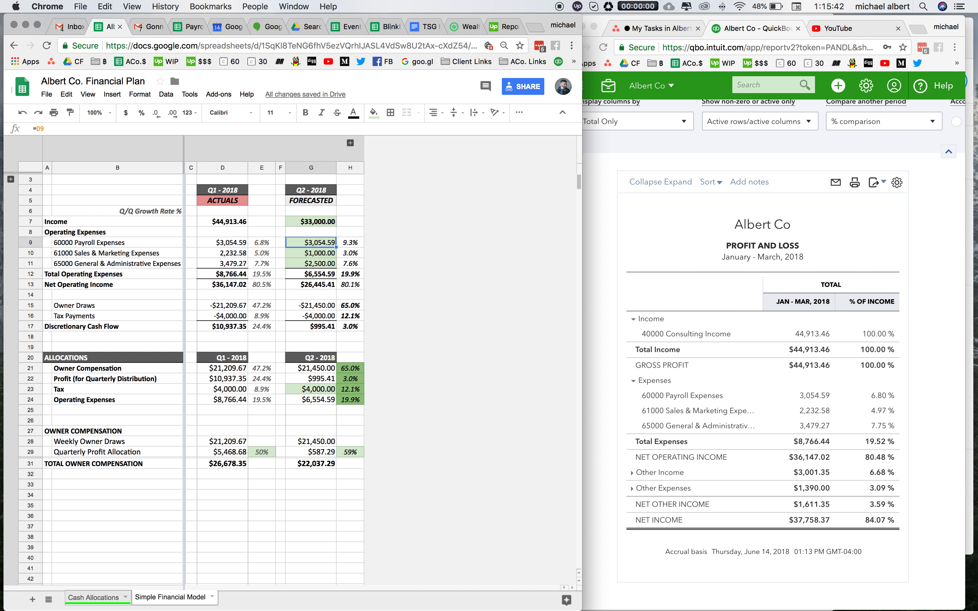
key(Left)
key(Left)
key(Left)
key(Right)
key(Right)
key(Right)
key(Down)
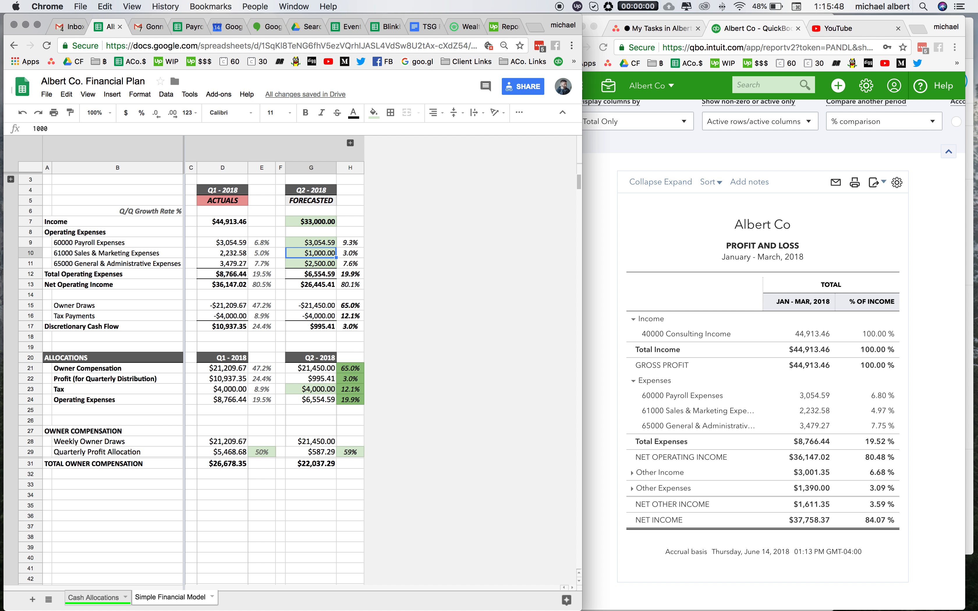
key(Down)
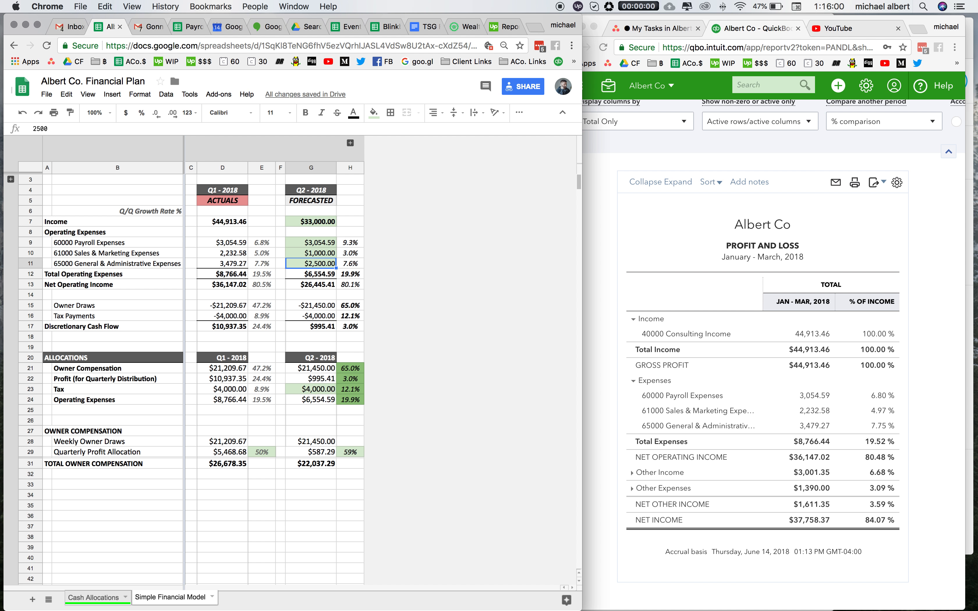
key(Down)
key(Right)
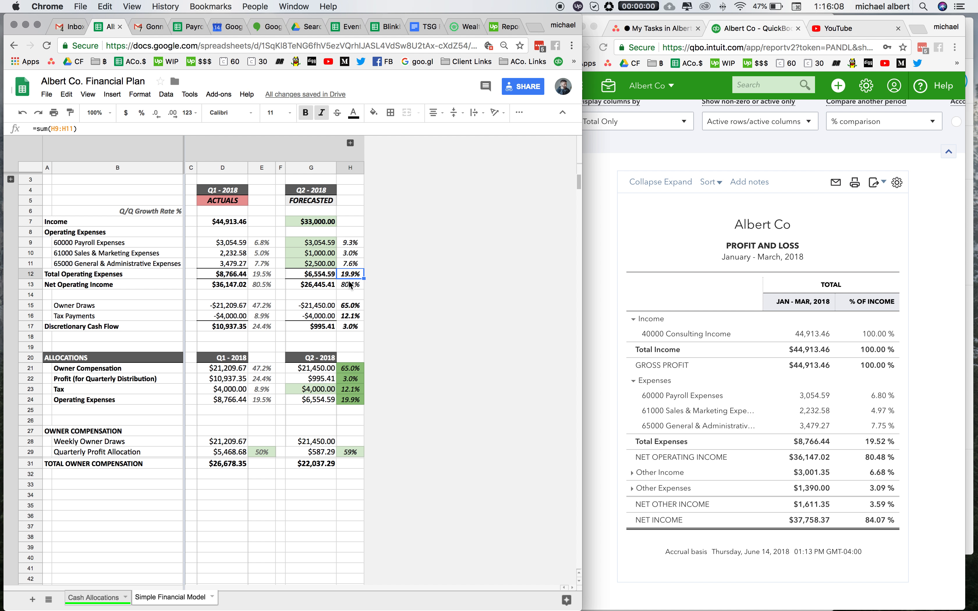
Examine the Q2 Operating Expenses allocation amount and percentage, and compare them with the ALLY - Operating percentage on the Cash Allocations sheet
click(348, 400)
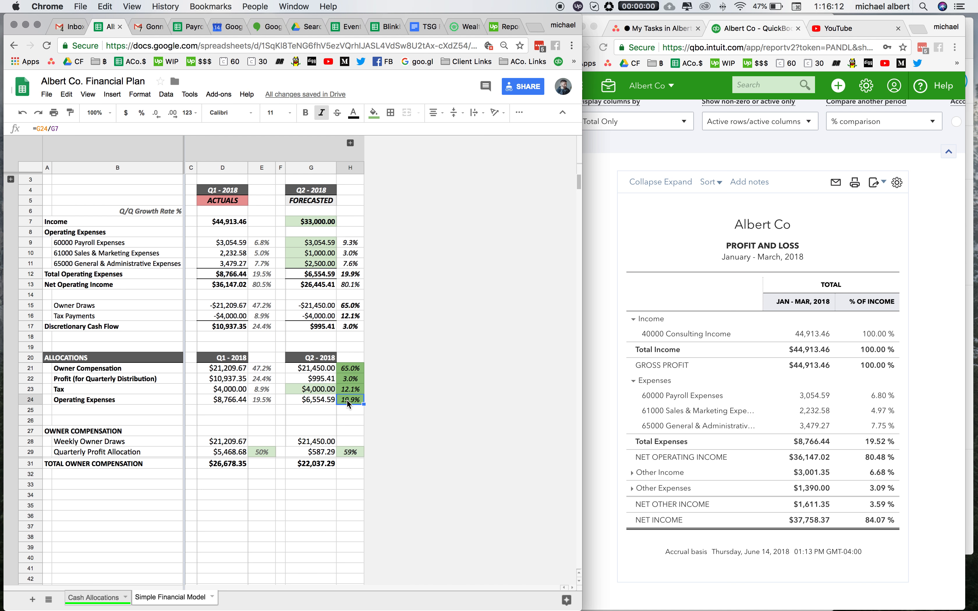
click(327, 398)
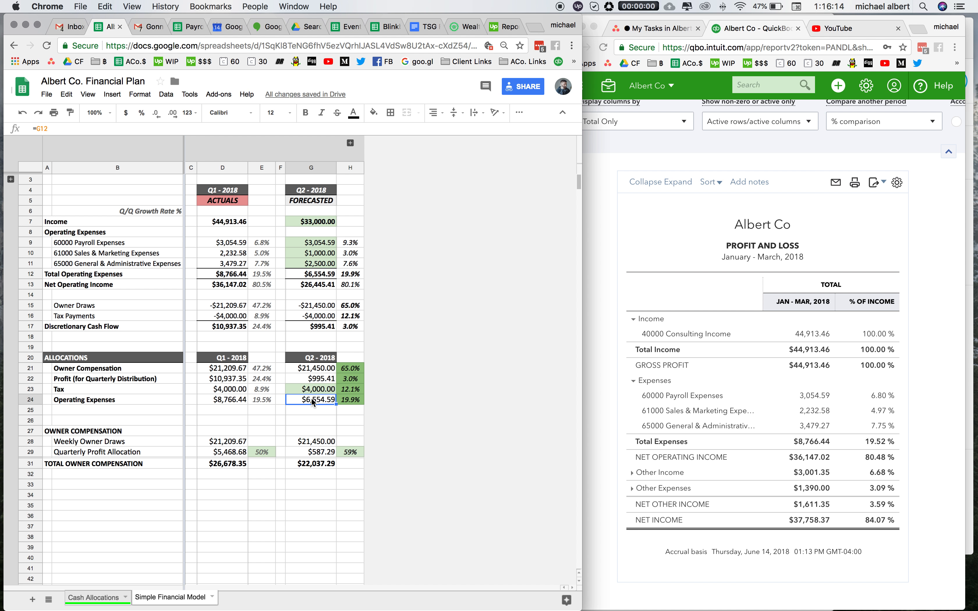
drag(324, 398, 360, 400)
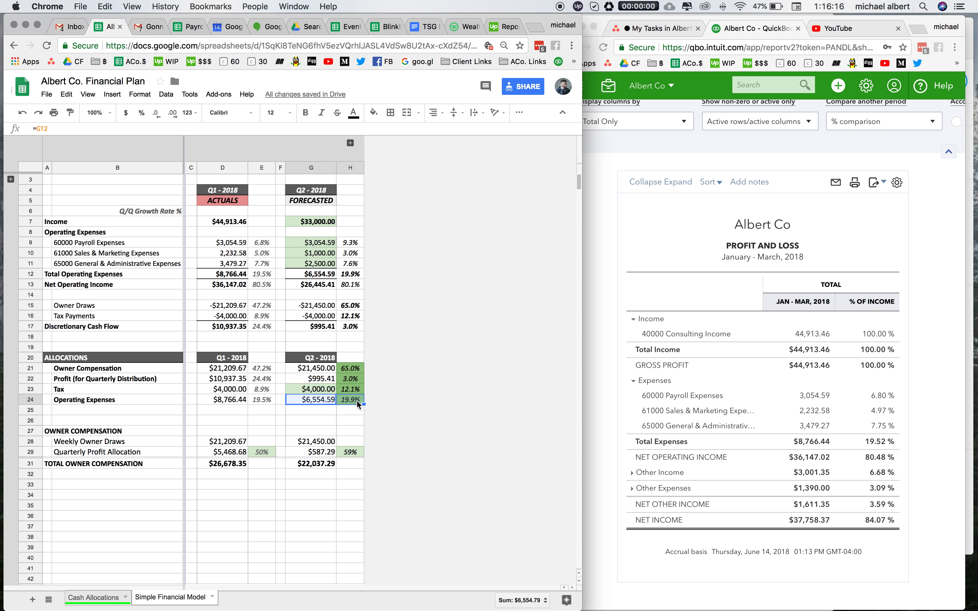
click(356, 400)
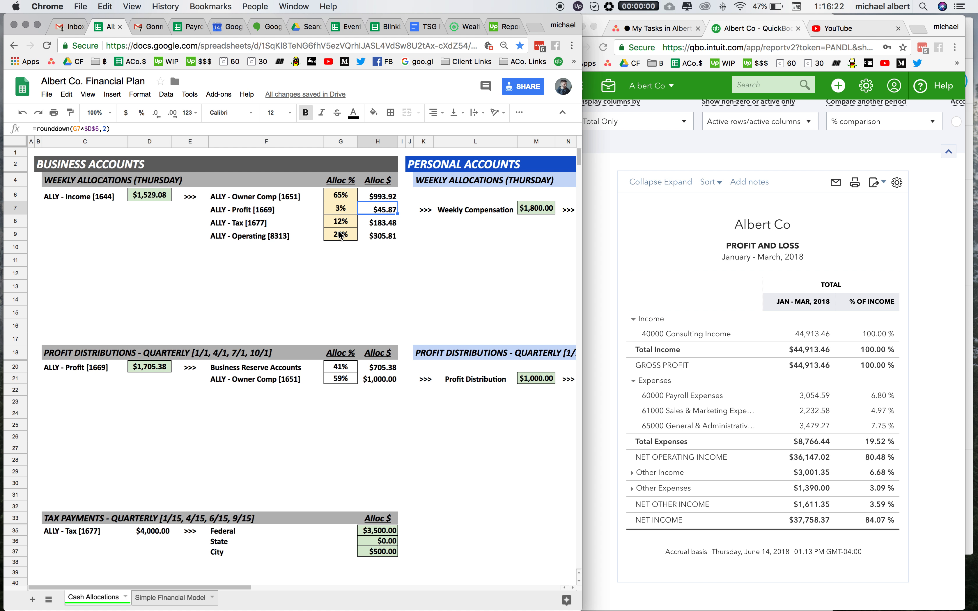
click(341, 235)
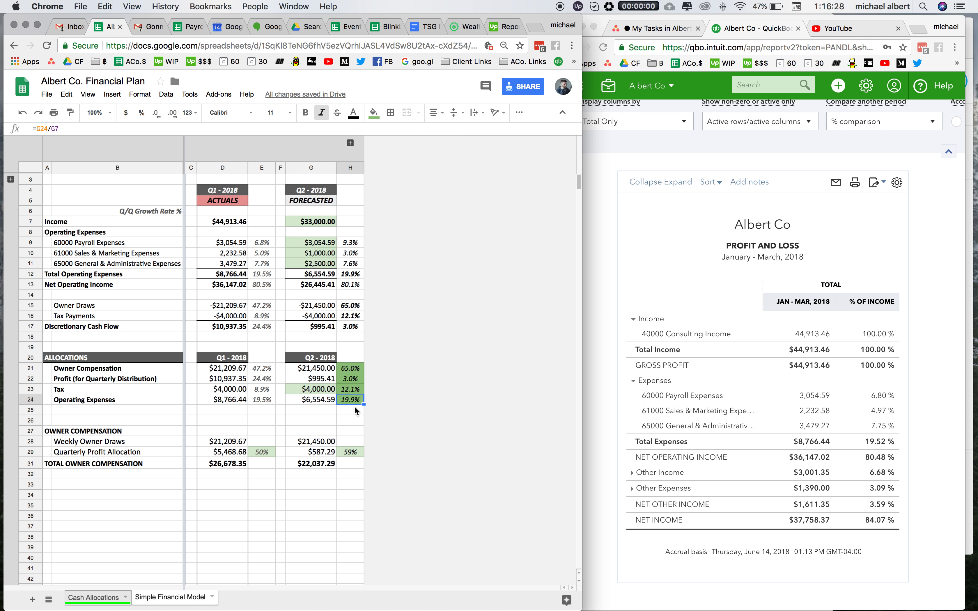
Examine the Q2 Net Operating Income percentage and the formulas behind the forecasted Owner Draws amount and percentage
click(332, 285)
click(338, 287)
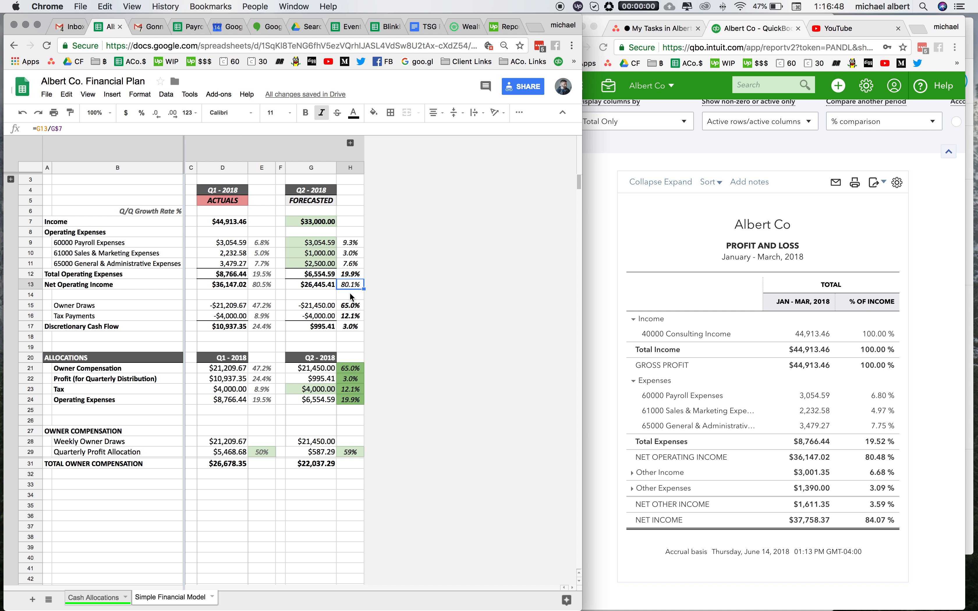
click(350, 304)
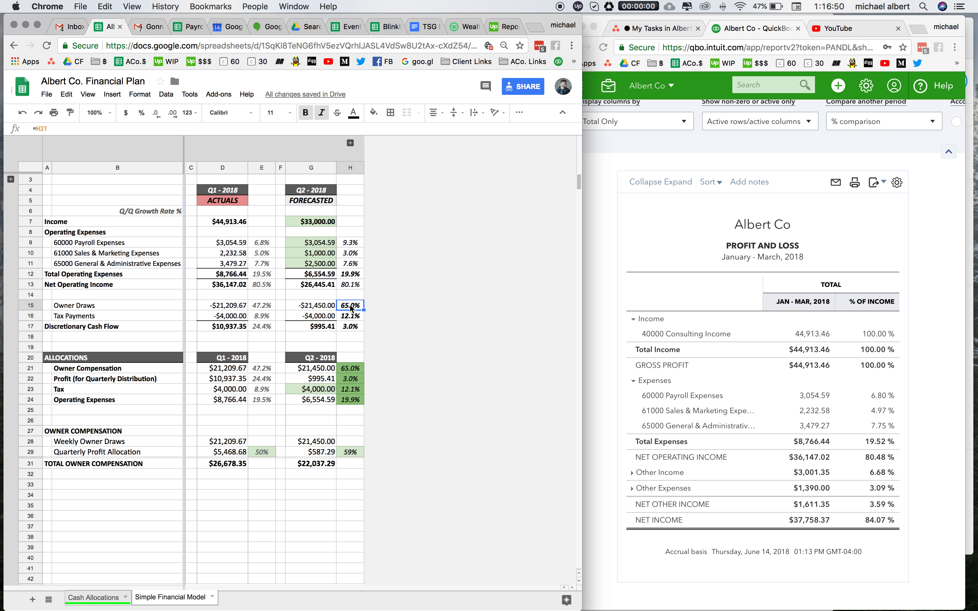
click(324, 308)
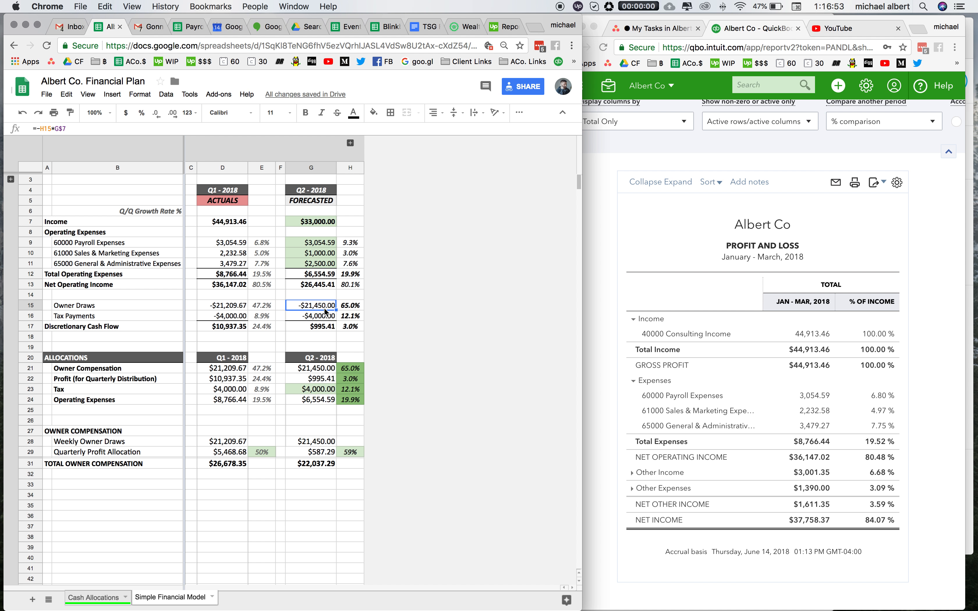
click(344, 310)
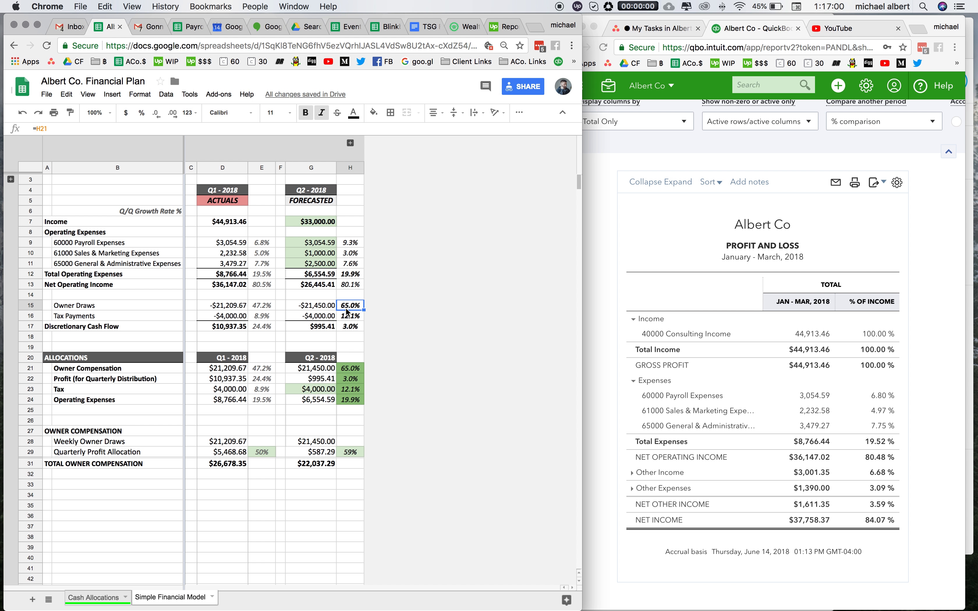
Compare the Q2 Owner Compensation allocation percentage with the weekly ALLY - Owner Comp allocation on the Cash Allocations sheet
click(350, 371)
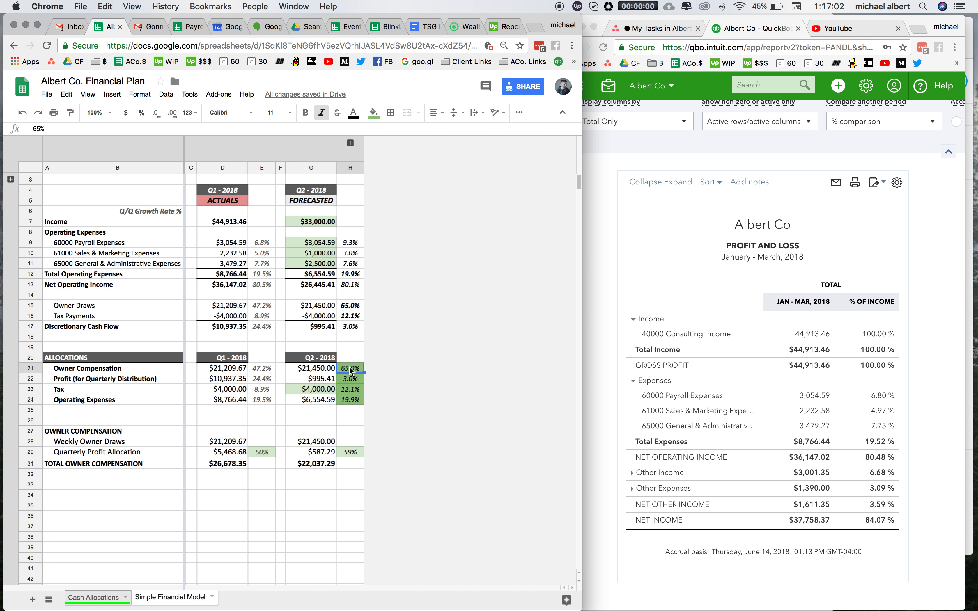
click(96, 600)
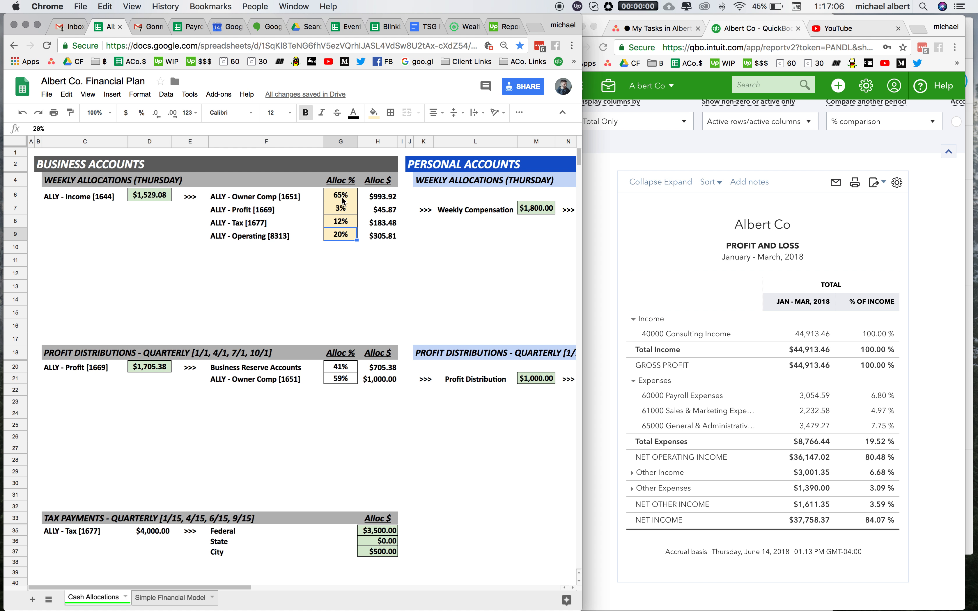
click(374, 202)
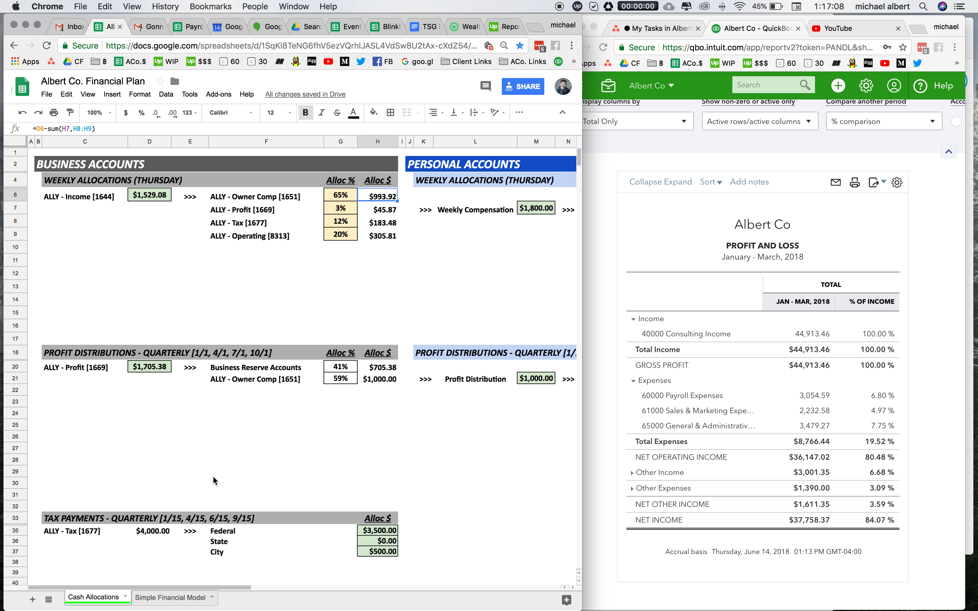
click(161, 598)
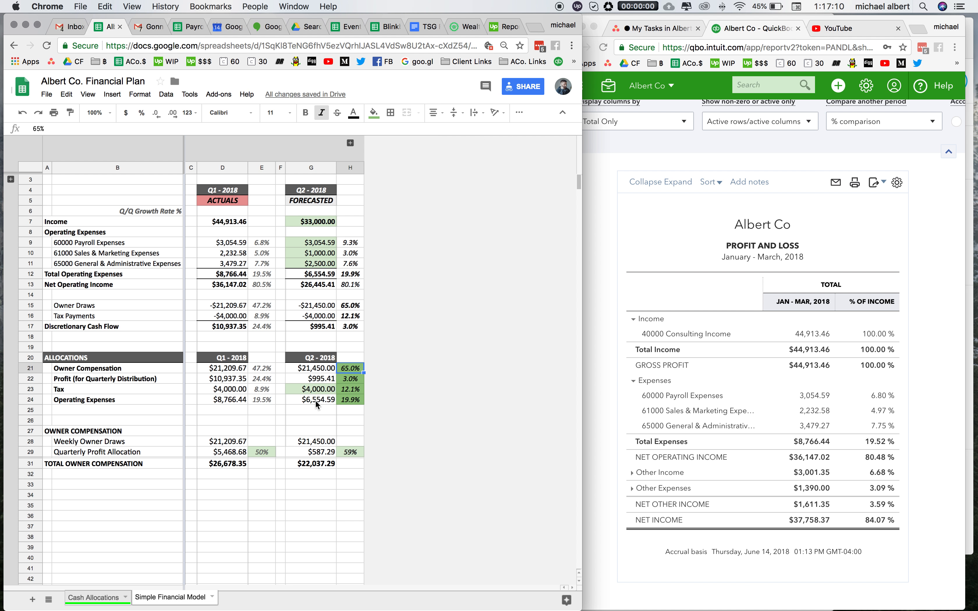
Examine the Q2 allocation percentage formulas for Profit, Operating Expenses and Tax, and the forecasted Tax amount
click(344, 380)
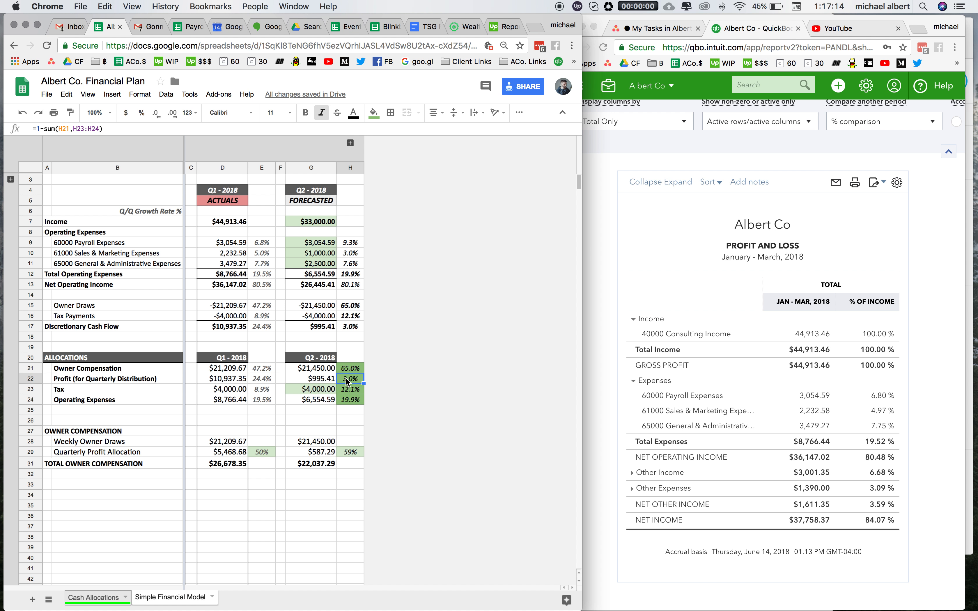
click(346, 399)
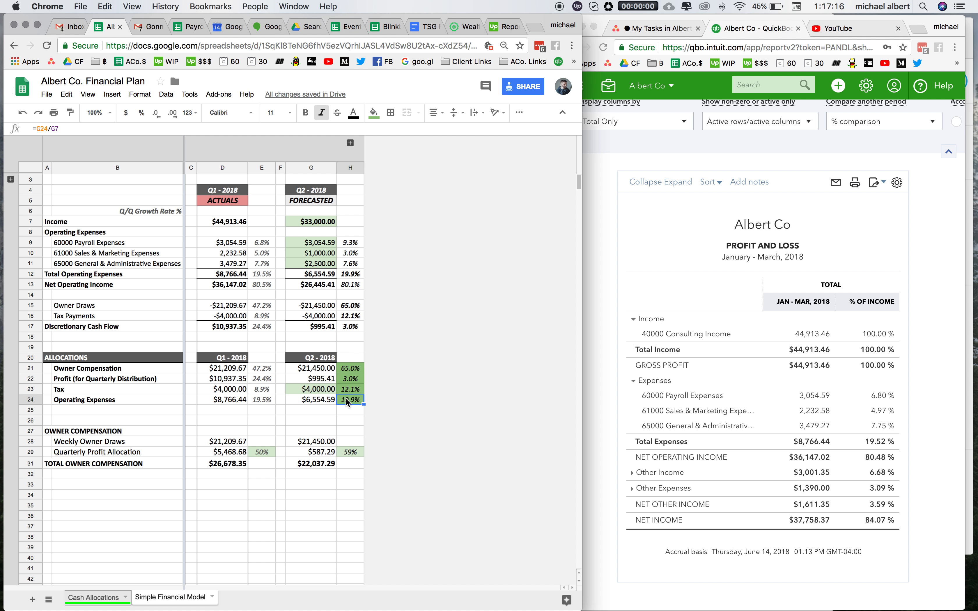
click(348, 379)
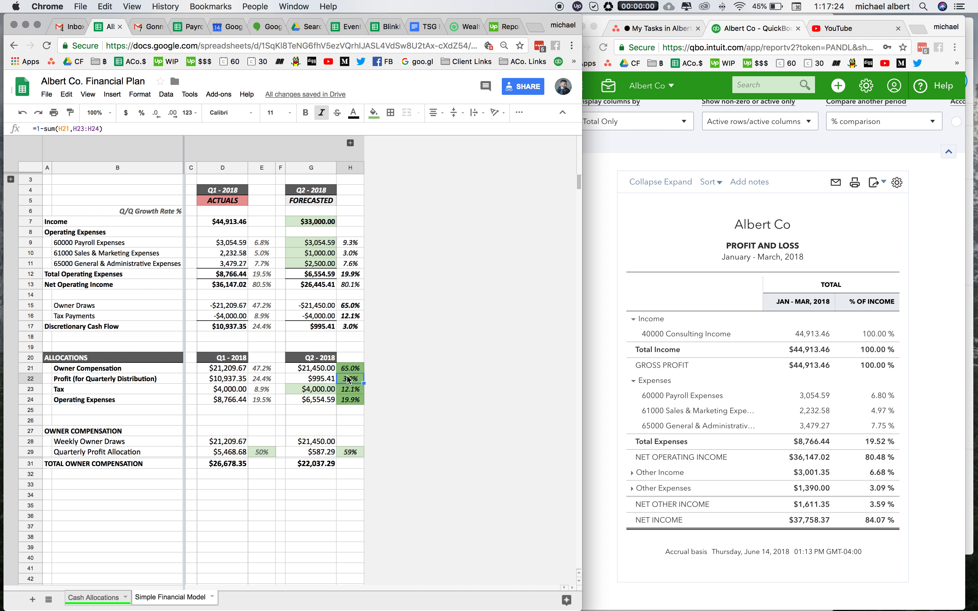
click(350, 391)
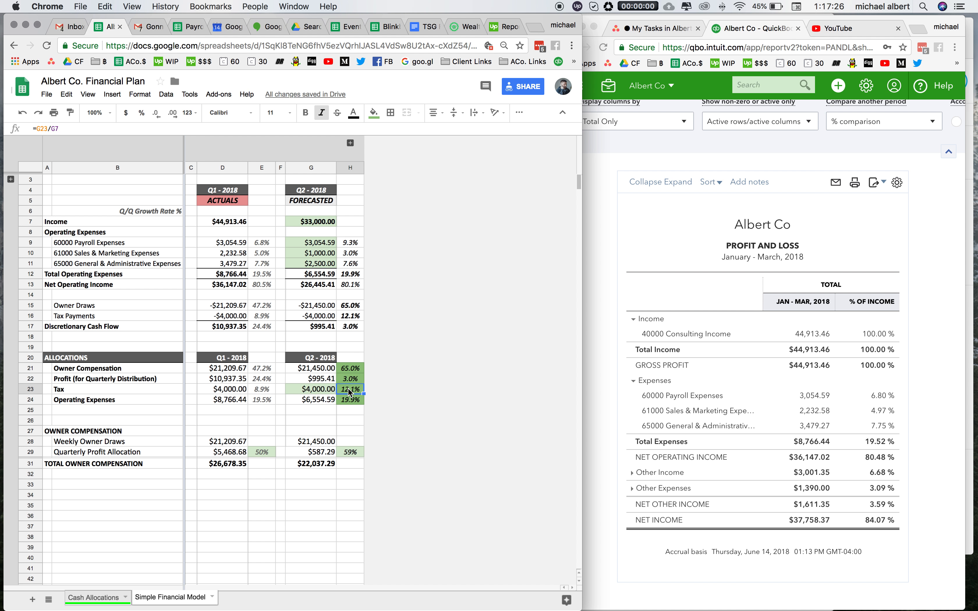
click(308, 392)
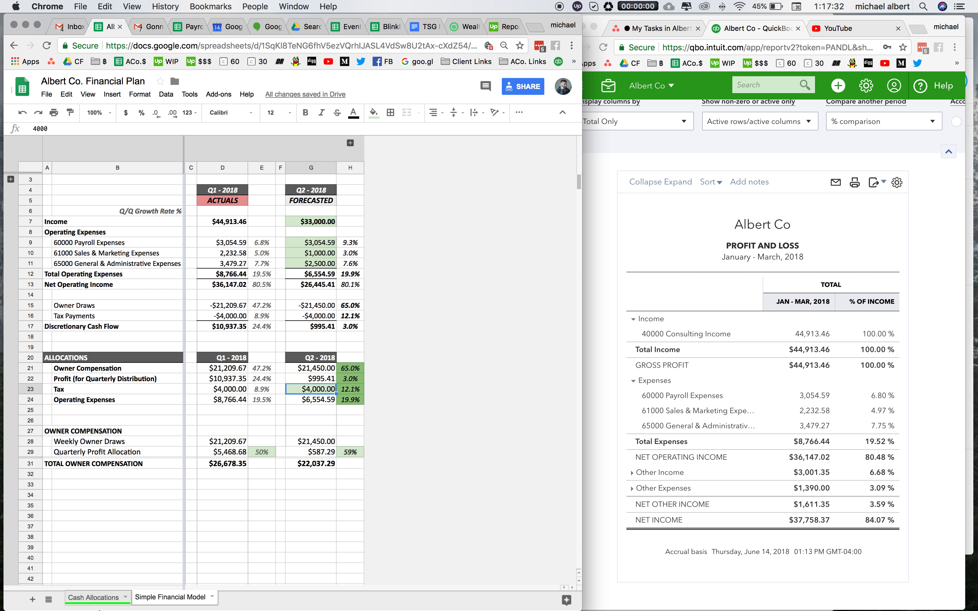
Review the Federal, State and City quarterly tax payments on the Cash Allocations sheet, then return to the Simple Financial Model sheet
click(96, 597)
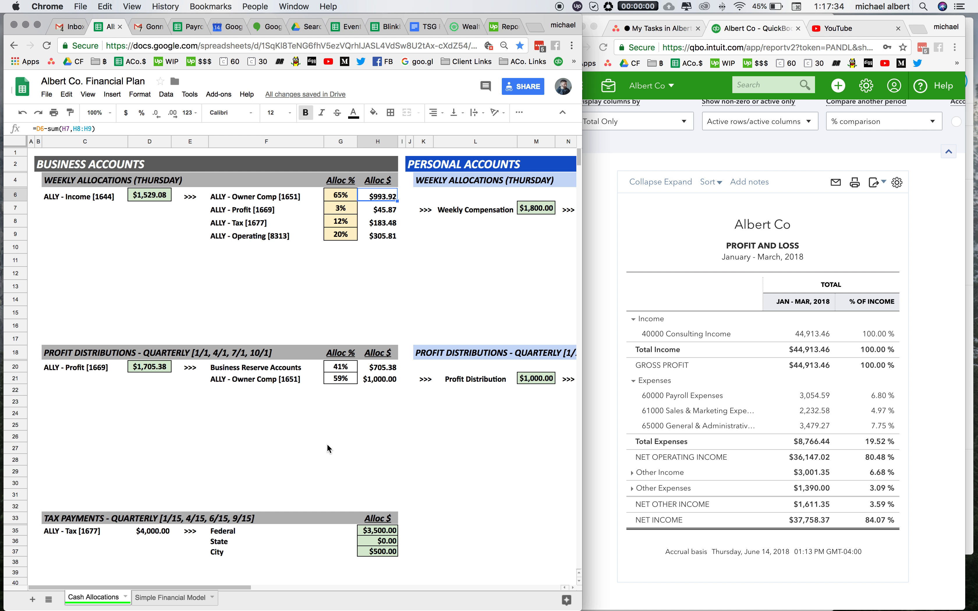
scroll(327, 444, down, 3)
click(371, 493)
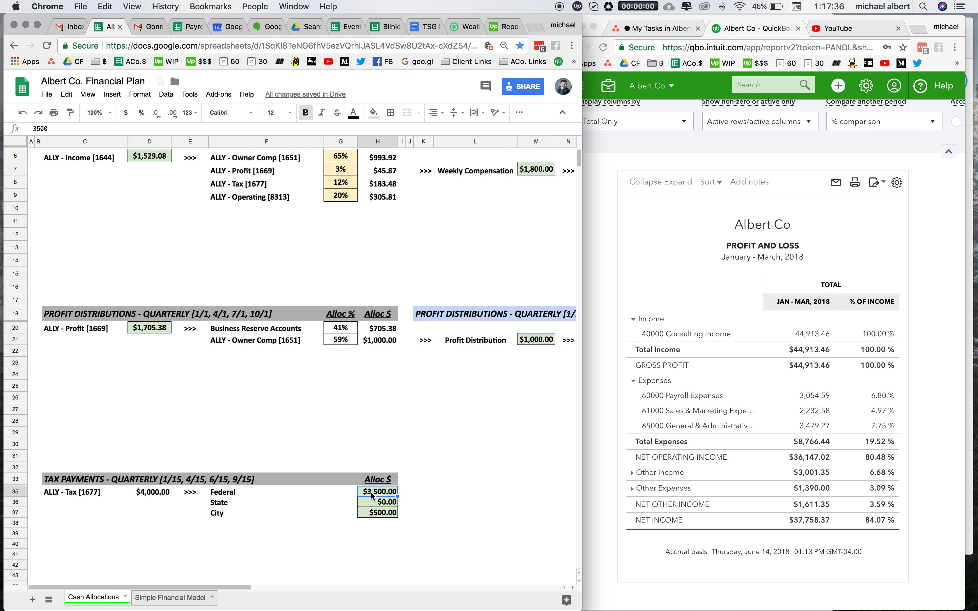
click(375, 514)
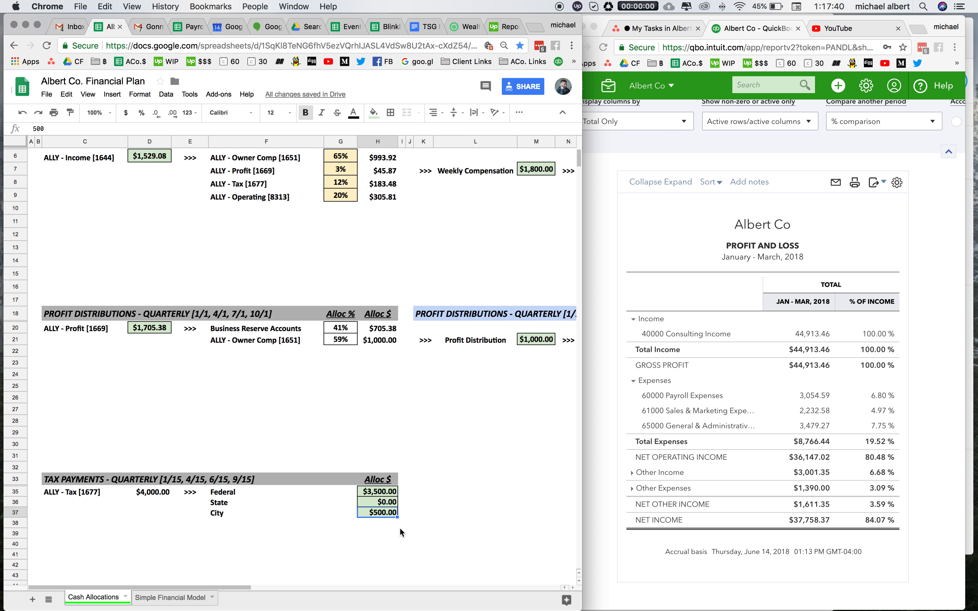
drag(396, 511, 396, 500)
click(190, 604)
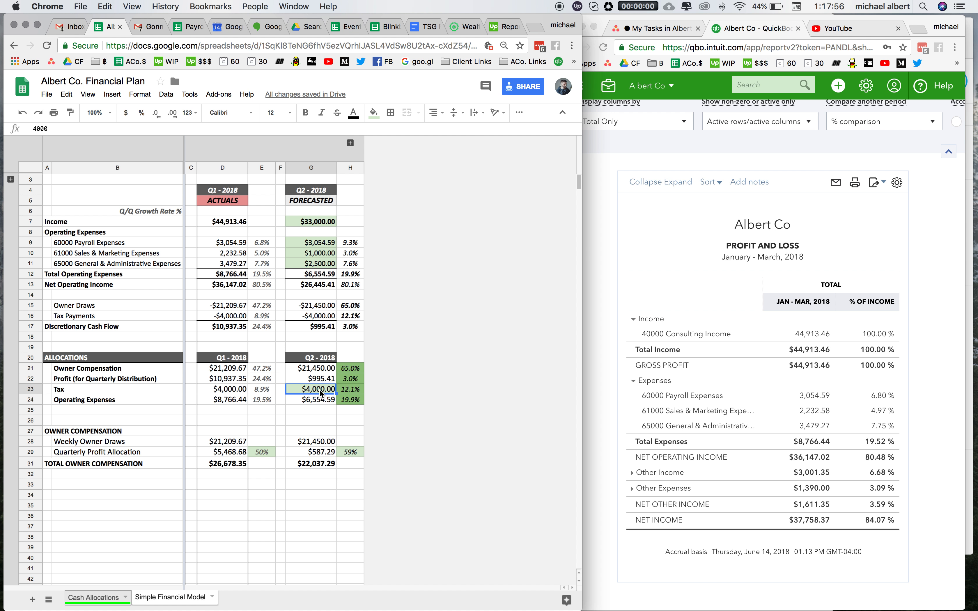
Review the Q2 Tax, Operating Expenses and Owner Compensation allocations, tracing Operating Expenses back to the Total Operating Expenses row
click(348, 391)
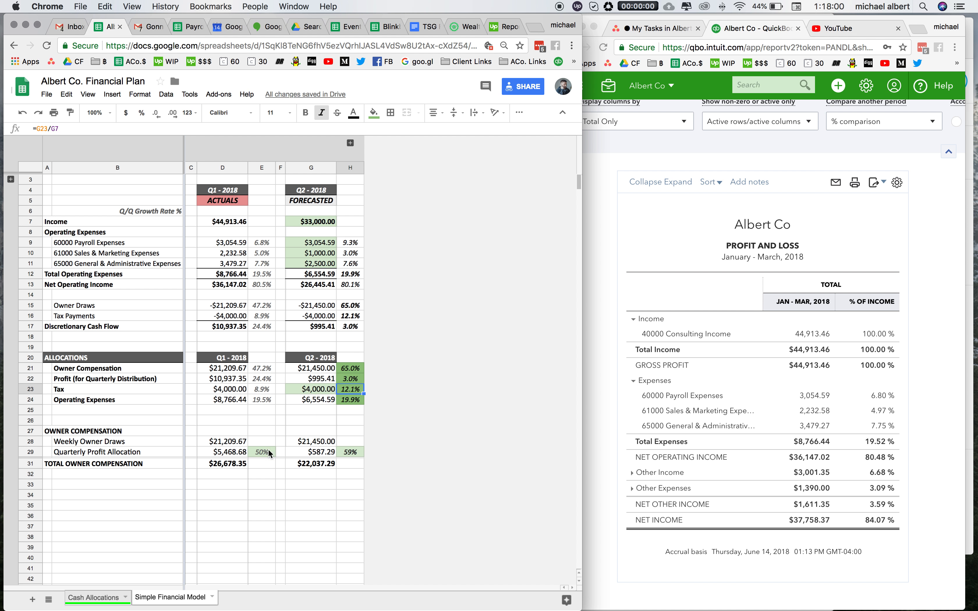
click(313, 398)
key(Right)
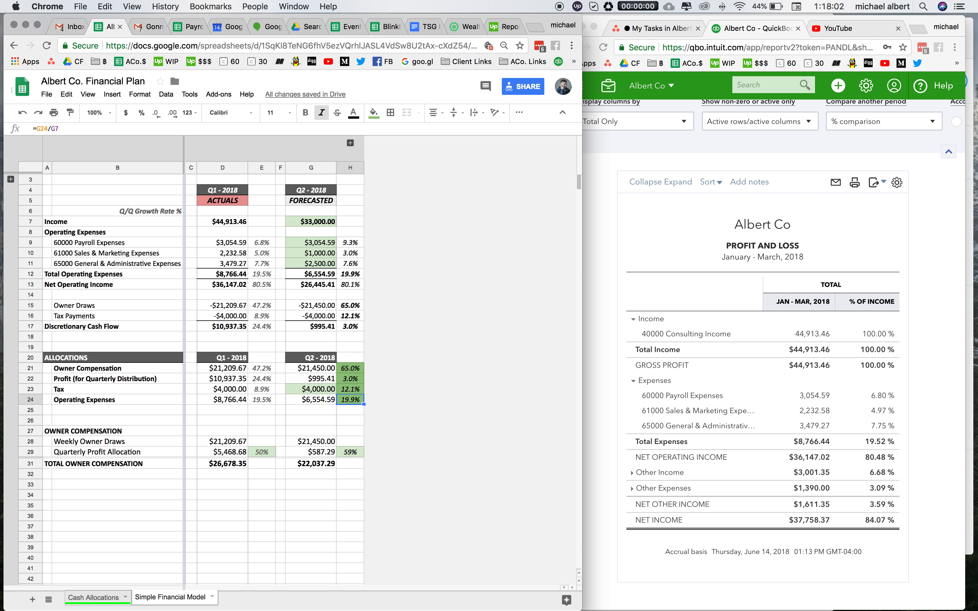
click(312, 397)
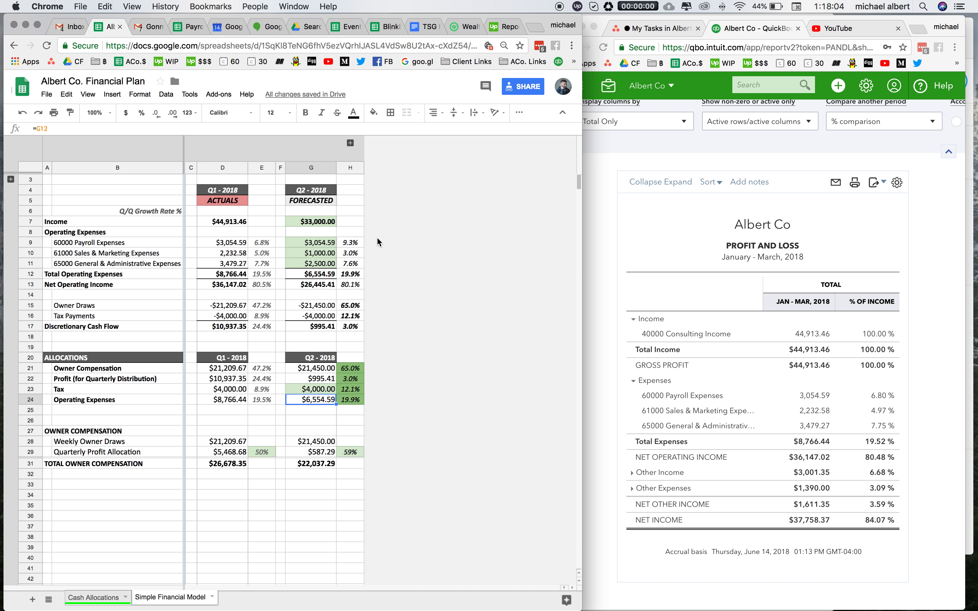
click(348, 276)
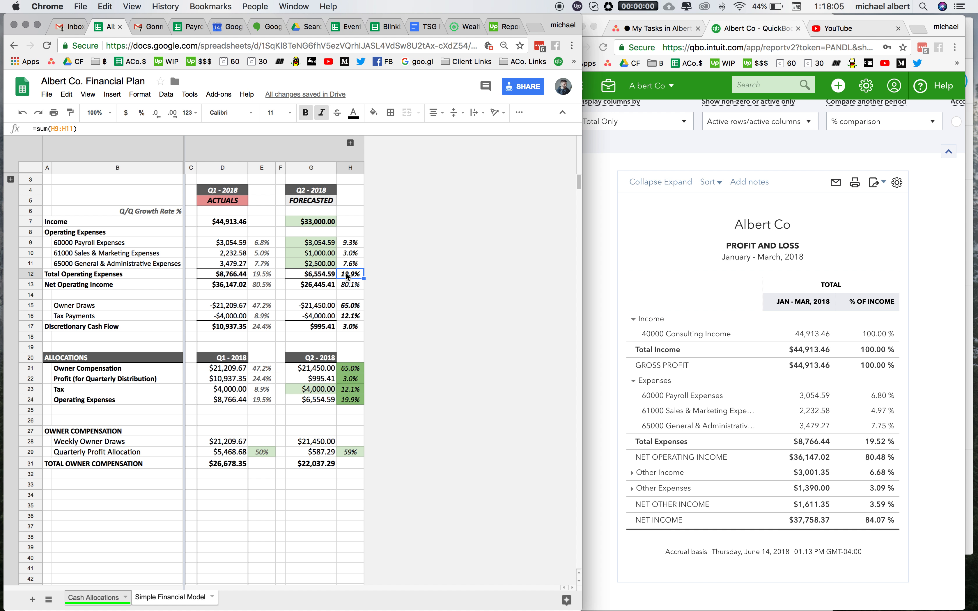
click(321, 400)
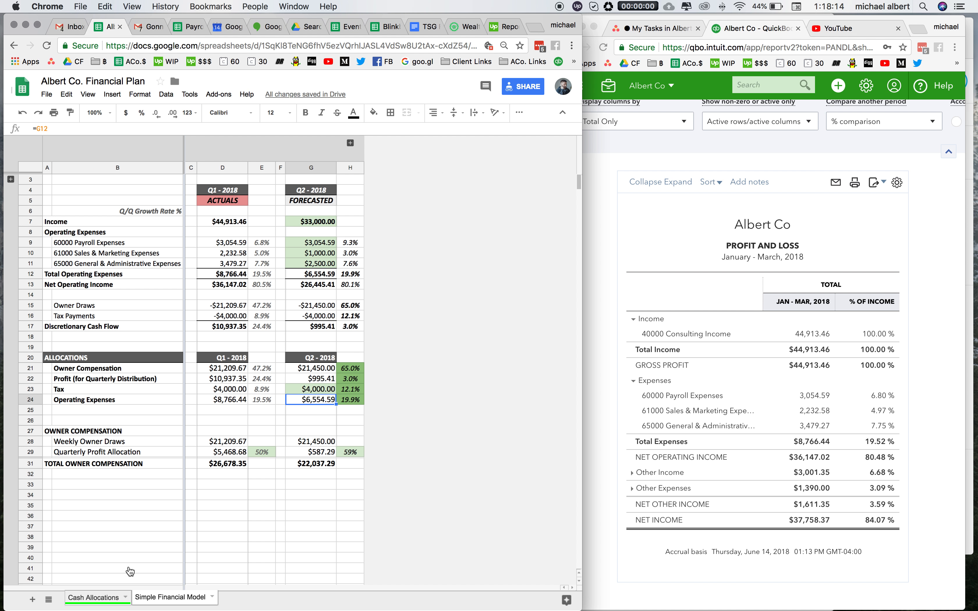
click(350, 370)
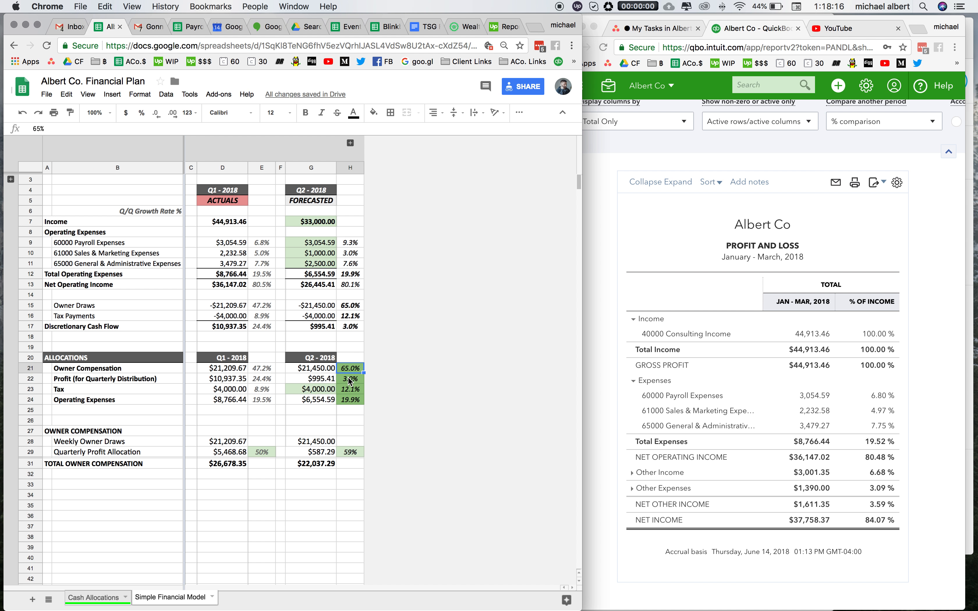
Check the Q2 2018 allocation percentages for Profit, Tax and Operating Expenses on the Simple Financial Model sheet
click(350, 381)
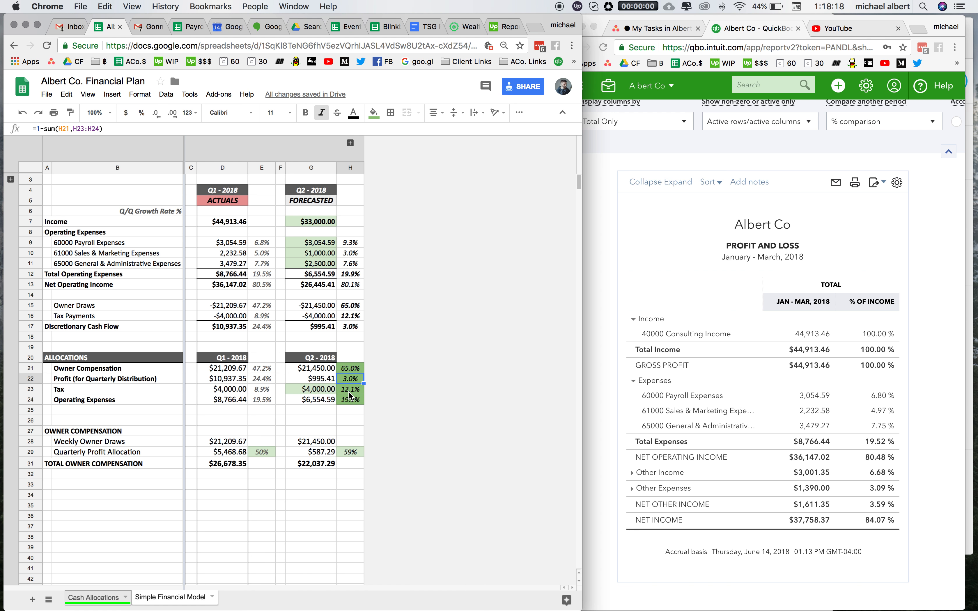
click(349, 391)
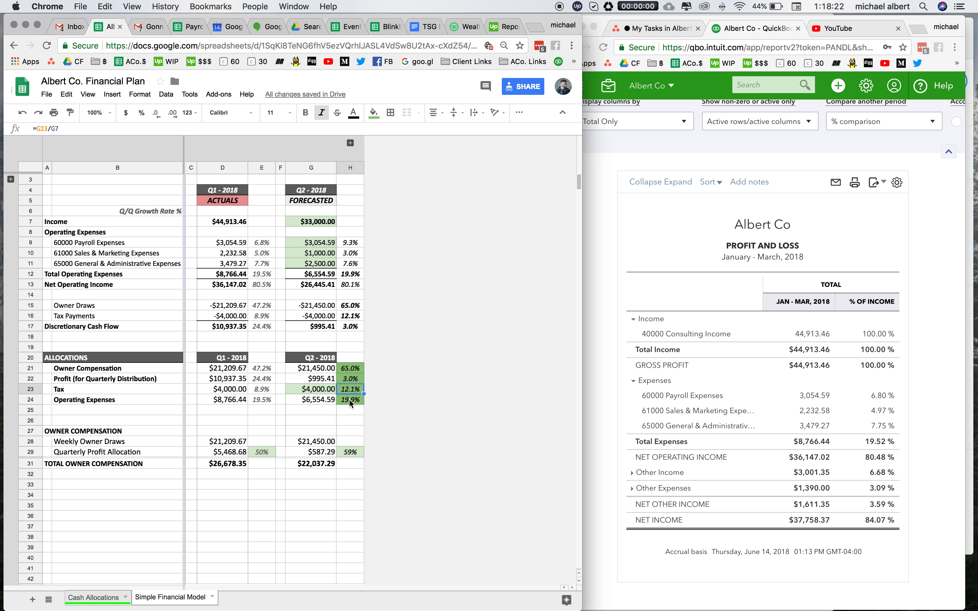
click(349, 400)
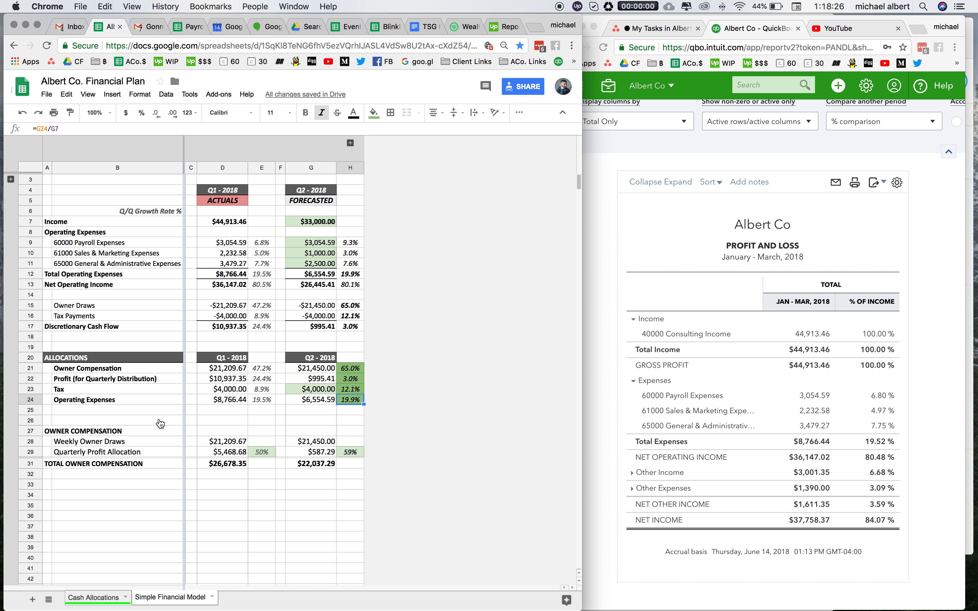
Review the weekly business allocation percentages and dollar amounts on the Cash Allocations sheet against the ALLY - Income balance
click(344, 155)
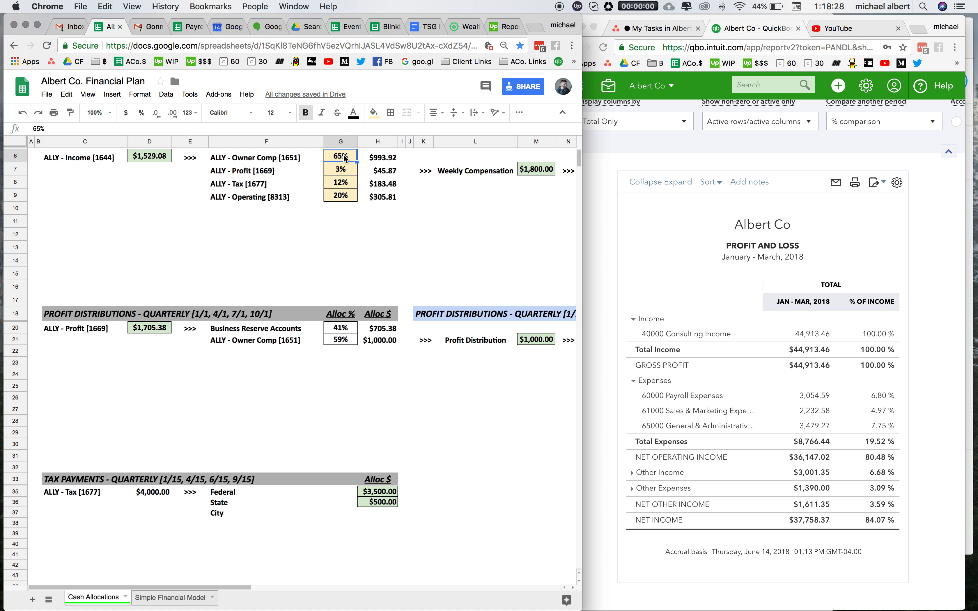
scroll(345, 158, up, 2)
drag(378, 197, 376, 236)
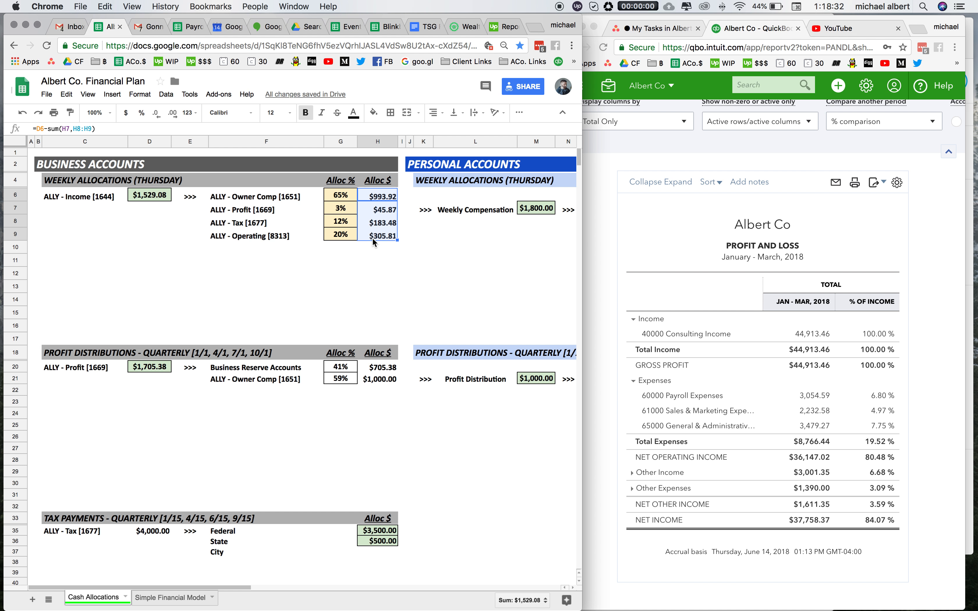
click(141, 195)
drag(341, 198, 345, 236)
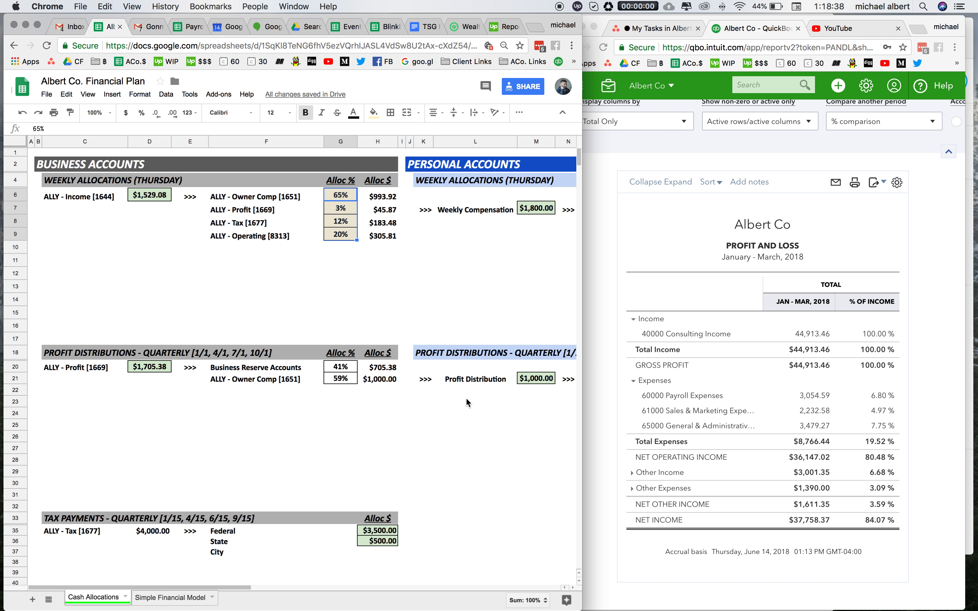
Return to the Simple Financial Model sheet and trace the Q2 Quarterly Profit Allocation to its percentage and the Q2 Profit amount
key(alt+Down)
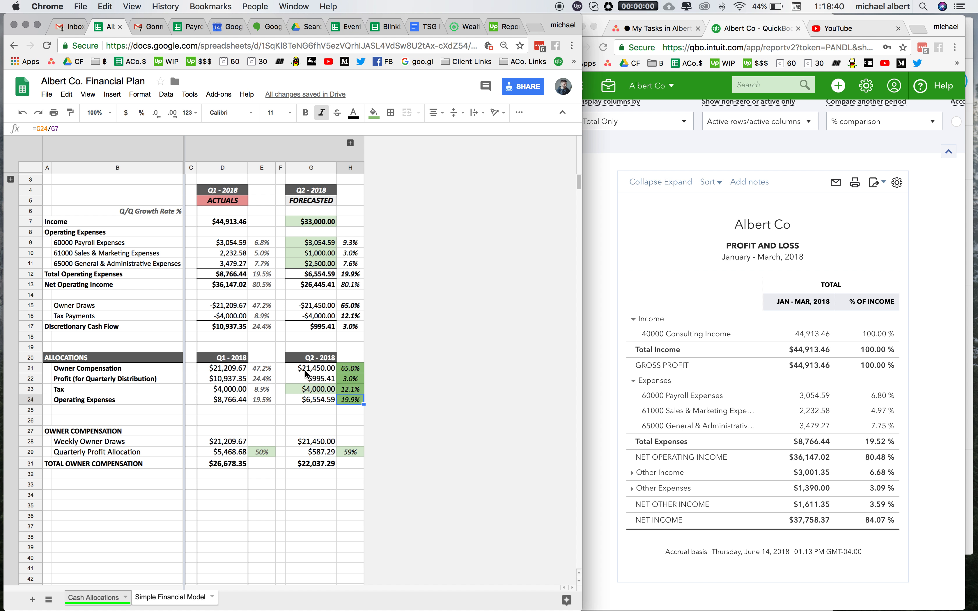
click(314, 453)
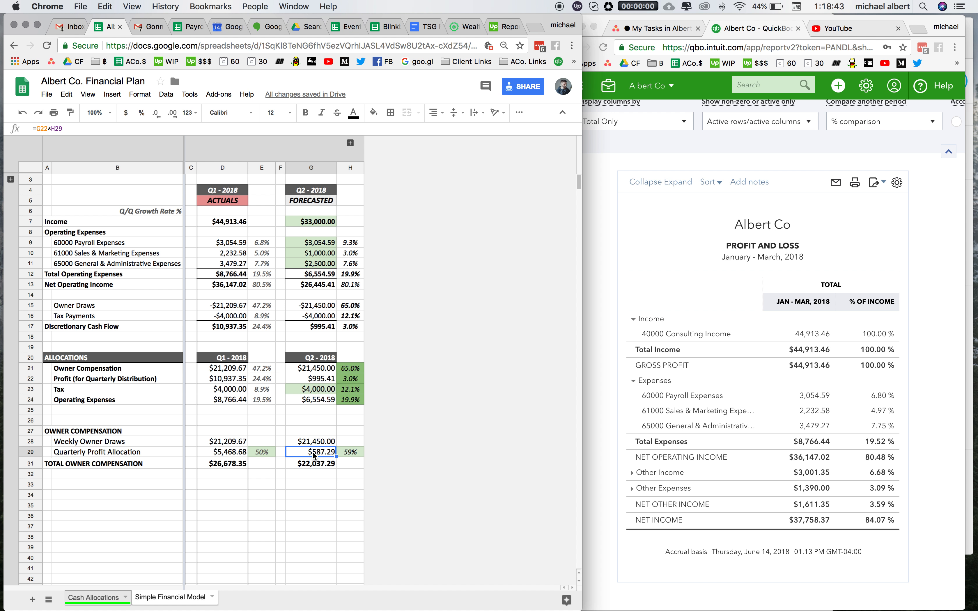
click(355, 451)
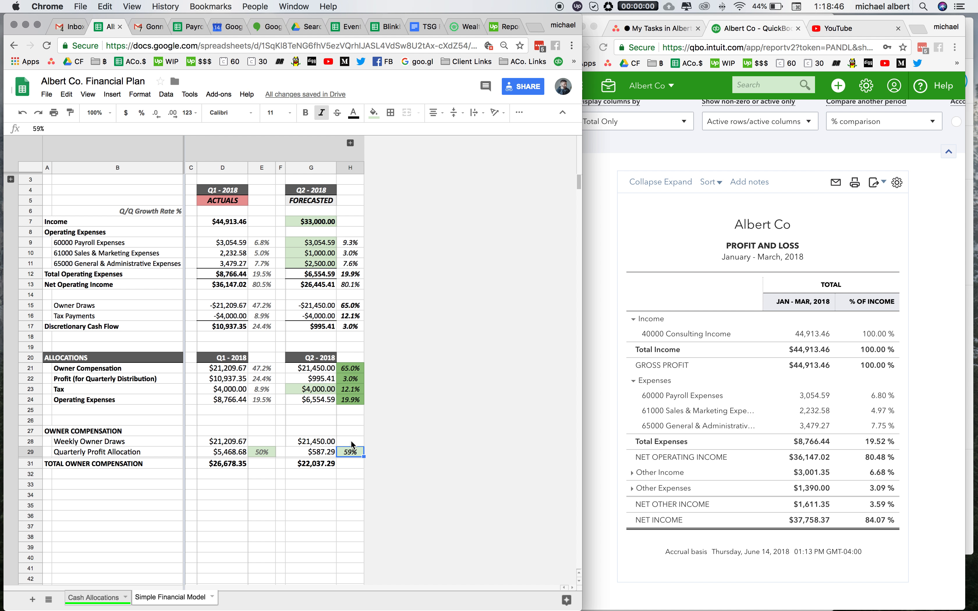
click(318, 381)
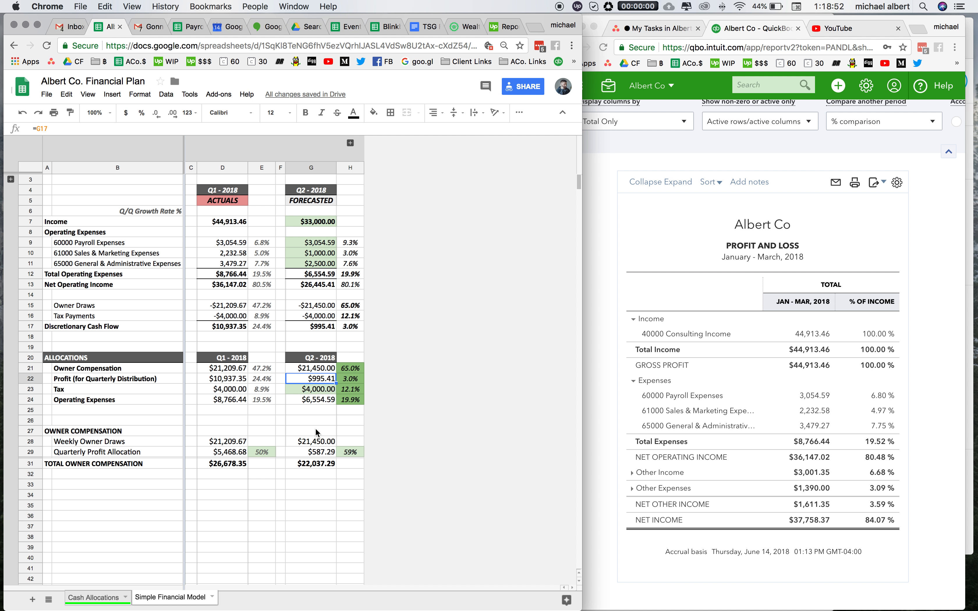
click(318, 453)
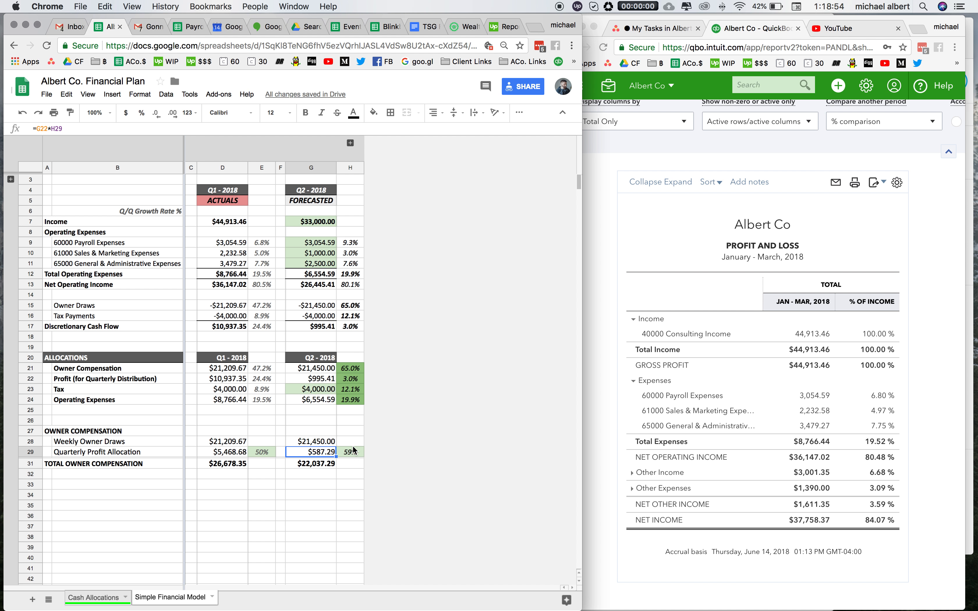
click(354, 456)
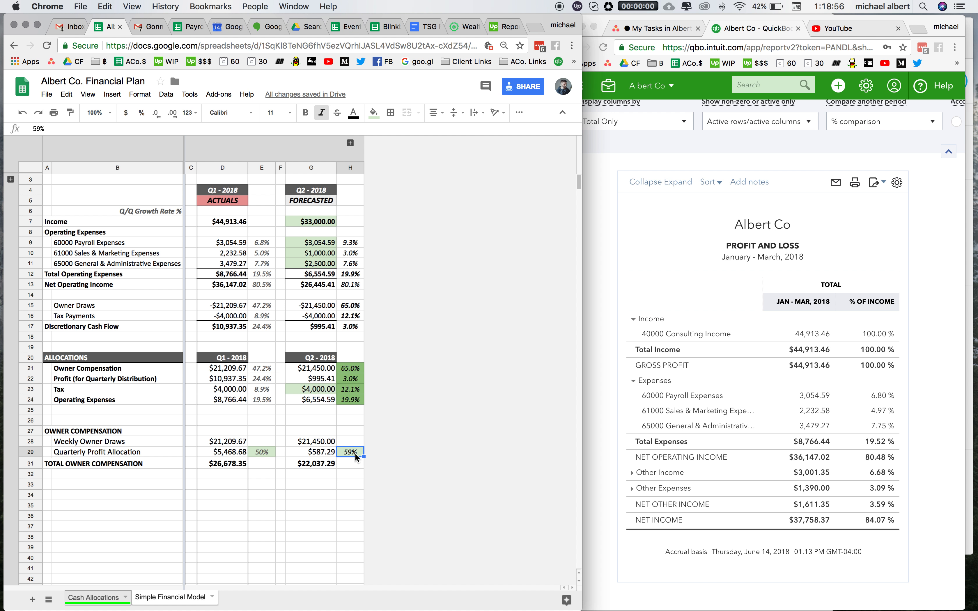
Examine the quarterly profit distribution on the Cash Allocations sheet, covering Owner Comp, Business Reserve Accounts and the ALLY - Profit balance
click(75, 599)
click(337, 380)
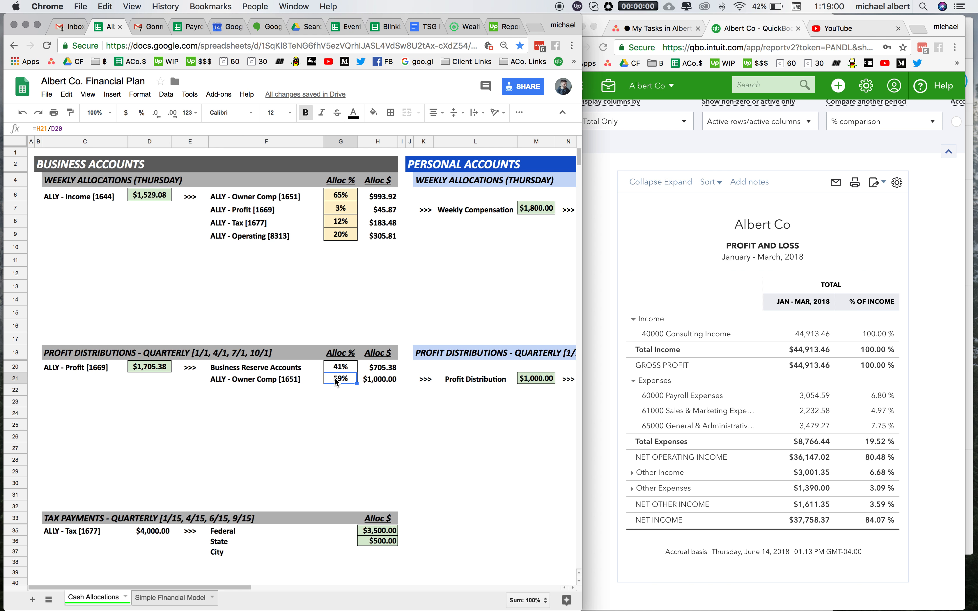
click(375, 379)
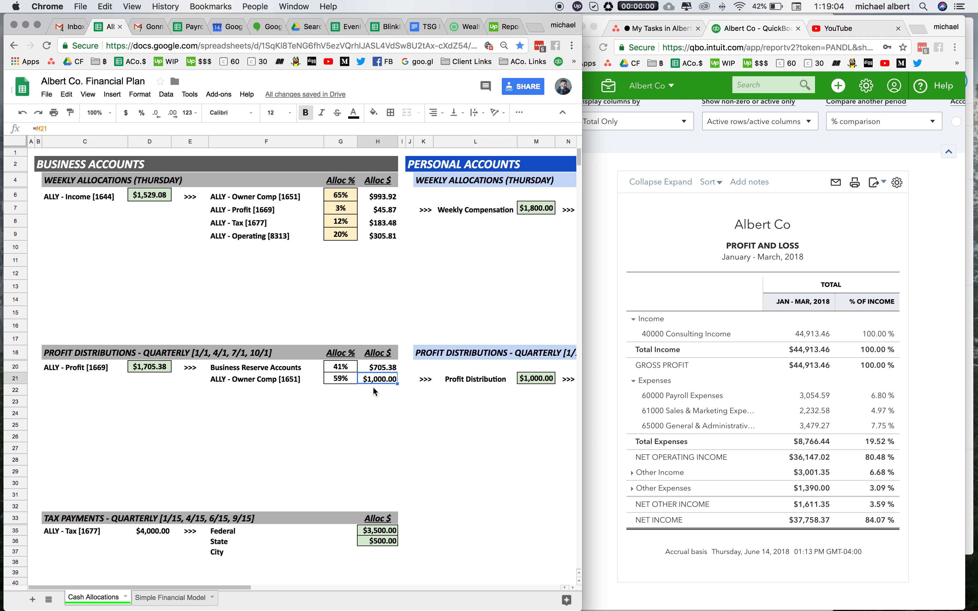
click(377, 370)
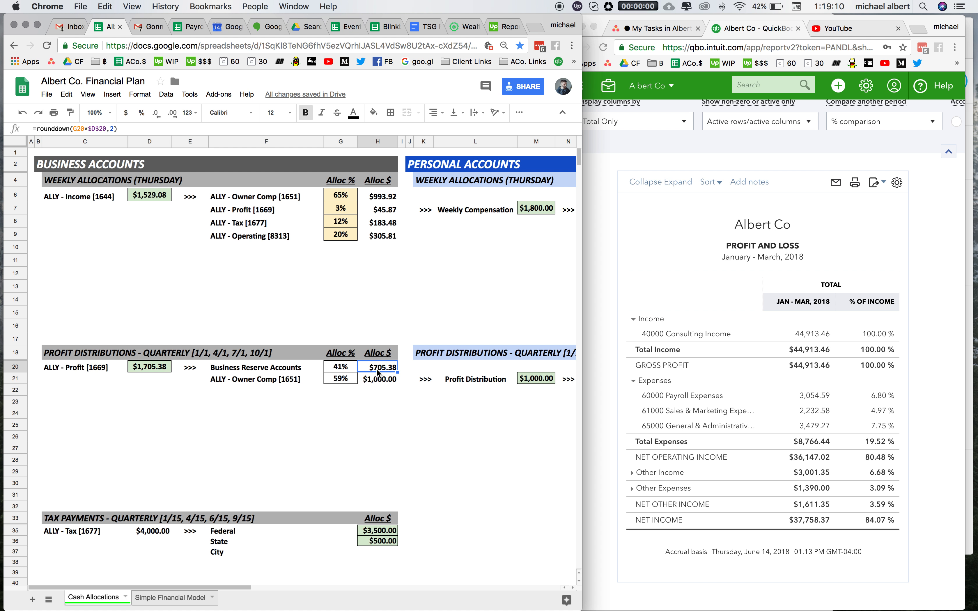
click(153, 366)
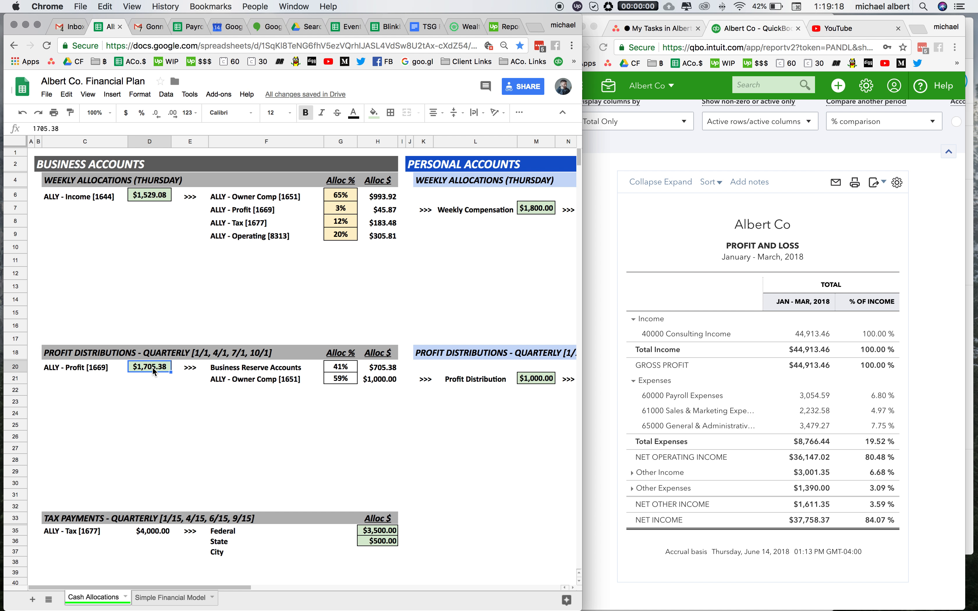
Compare the forecasted Q2 Quarterly Profit Allocation with the Owner Comp profit distribution amount on the Cash Allocations sheet
click(147, 597)
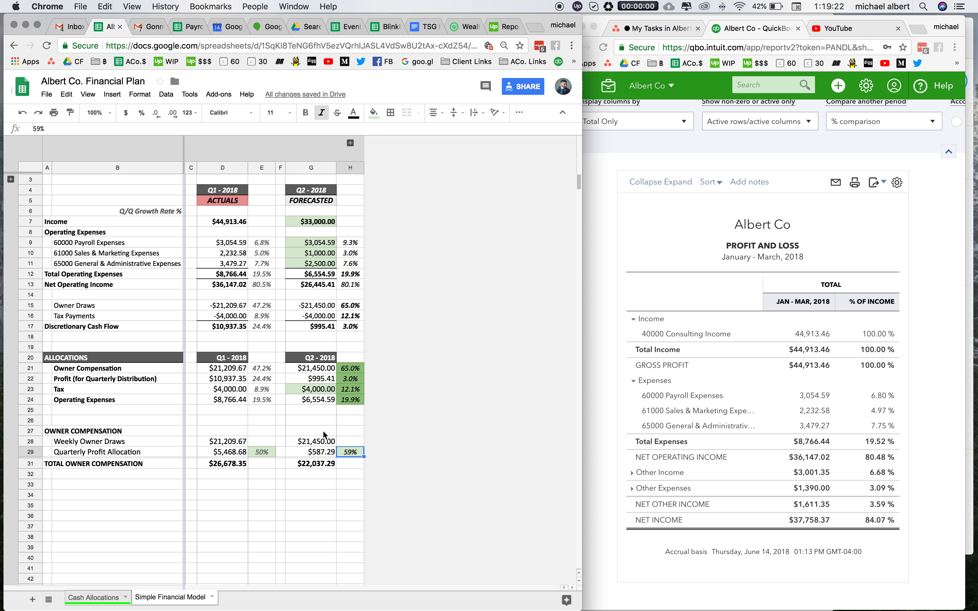
click(322, 454)
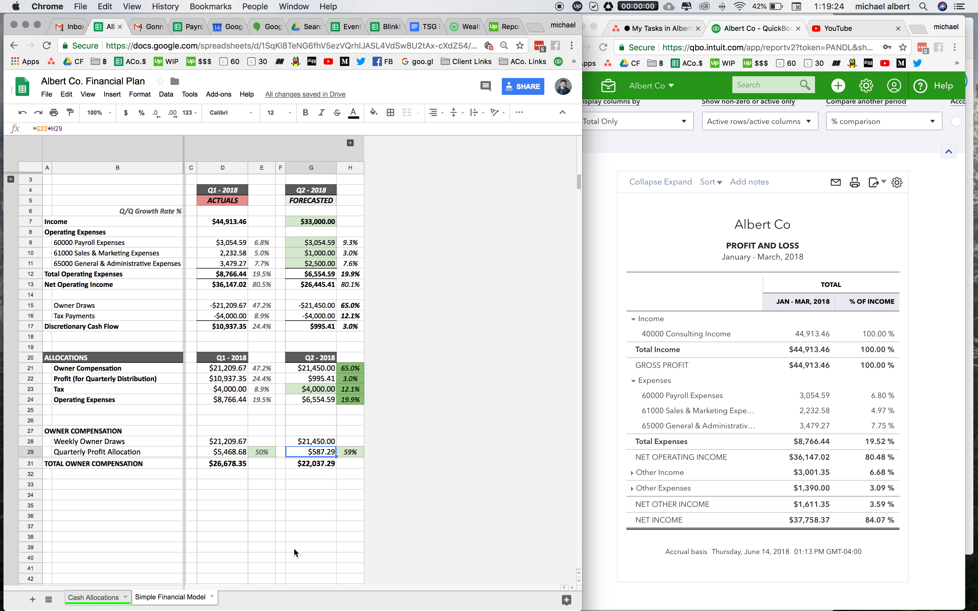
click(105, 597)
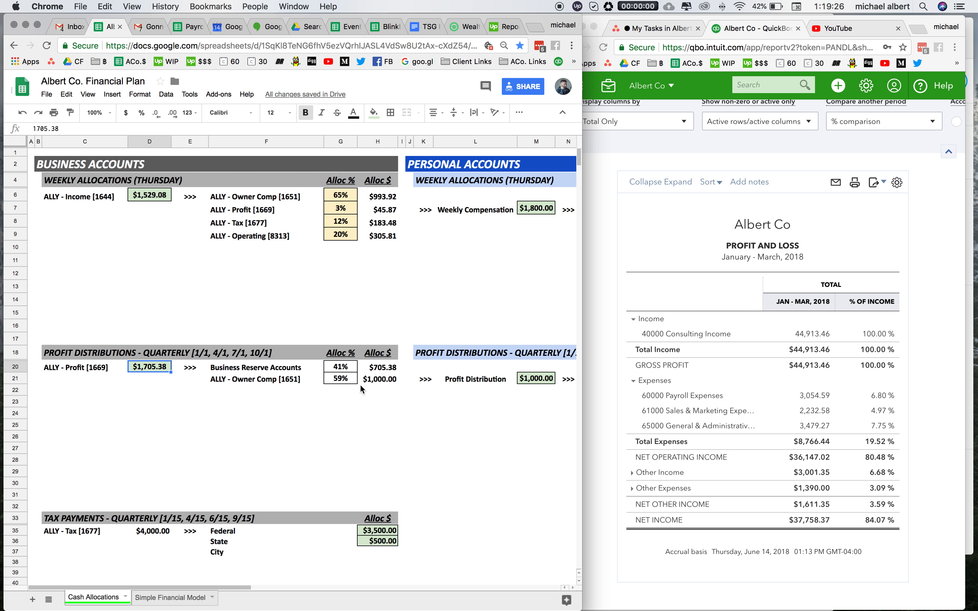
click(383, 380)
Return to the Simple Financial Model sheet and select the Q2 2018 forecast from its header down to Total Owner Compensation
click(171, 598)
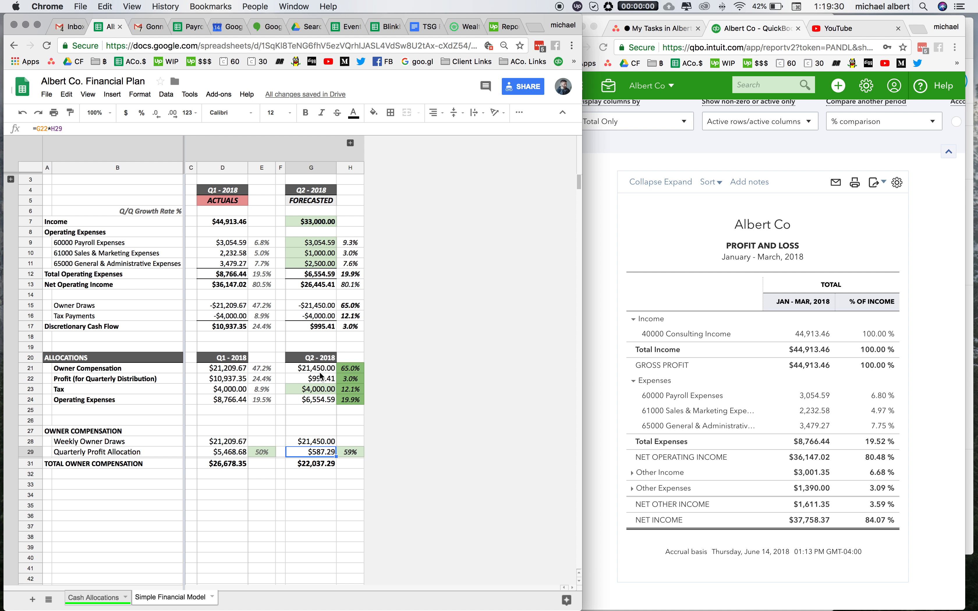
click(304, 191)
drag(305, 218, 346, 465)
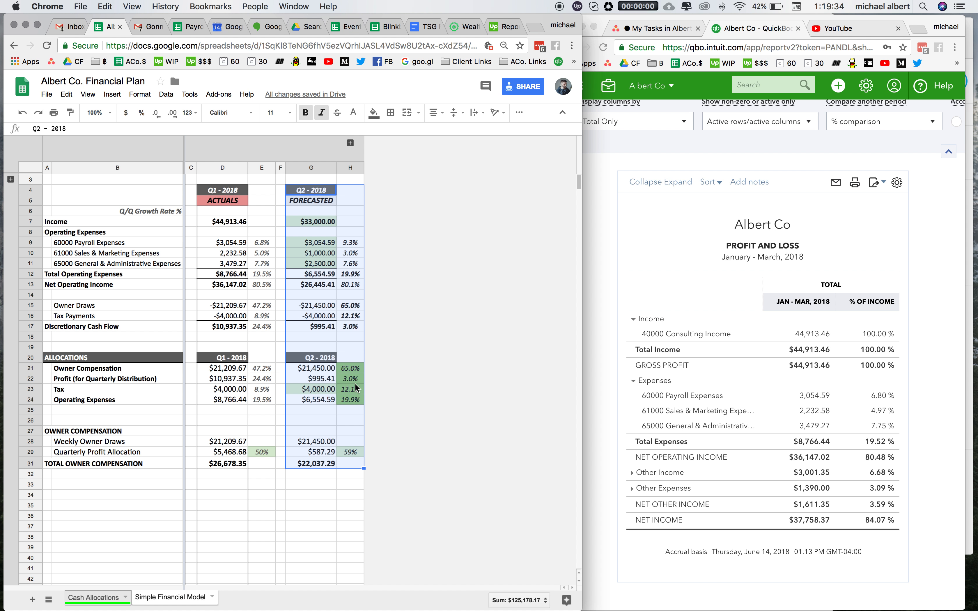
Expand the collapsed column groups to show the yearly totals and the quarterly forecasts from Q3 2018 onward
click(349, 143)
click(343, 202)
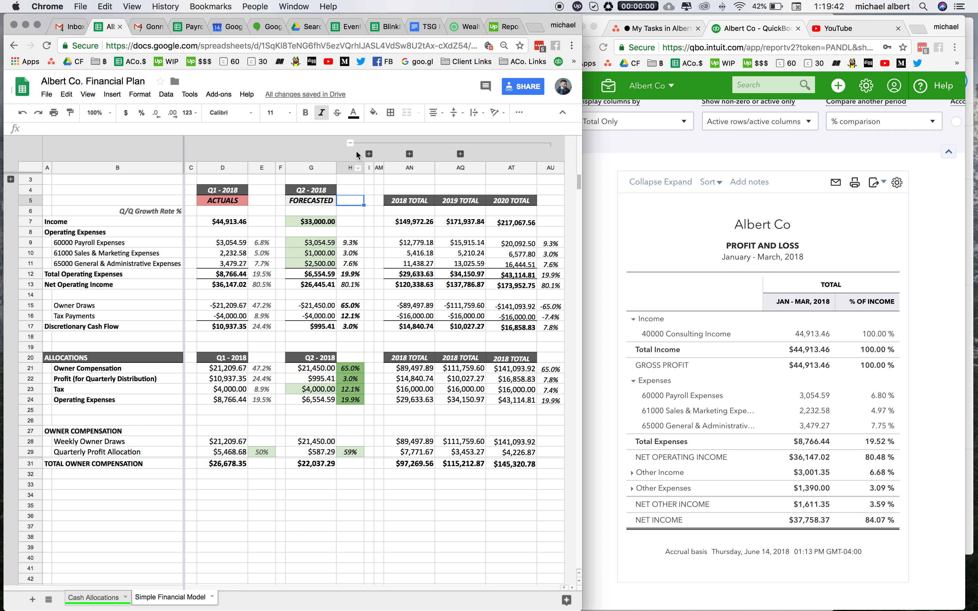
click(369, 154)
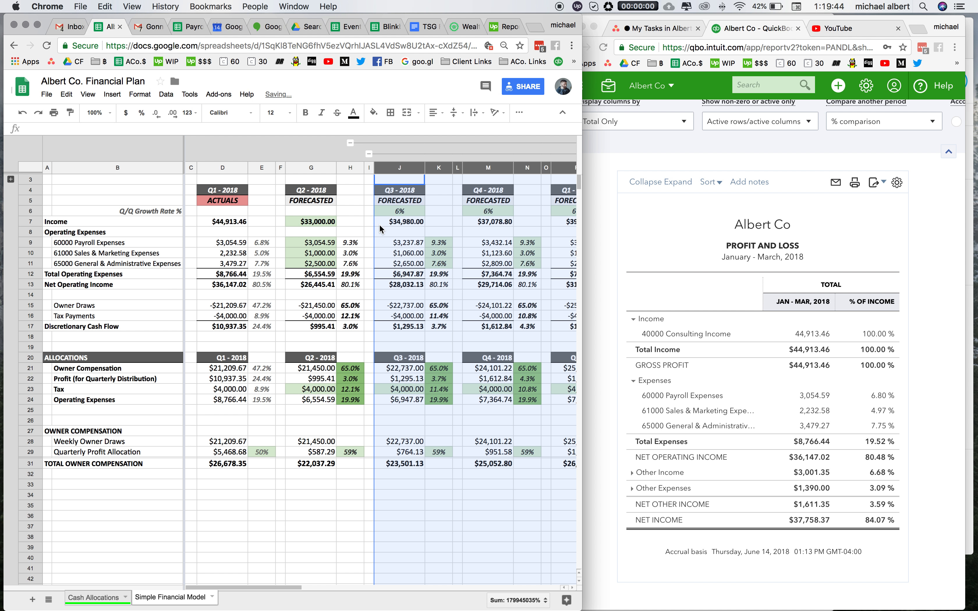
Examine the quarter-over-quarter growth rates from the Q3 2018 forecast through Q1 2019
click(379, 224)
click(395, 212)
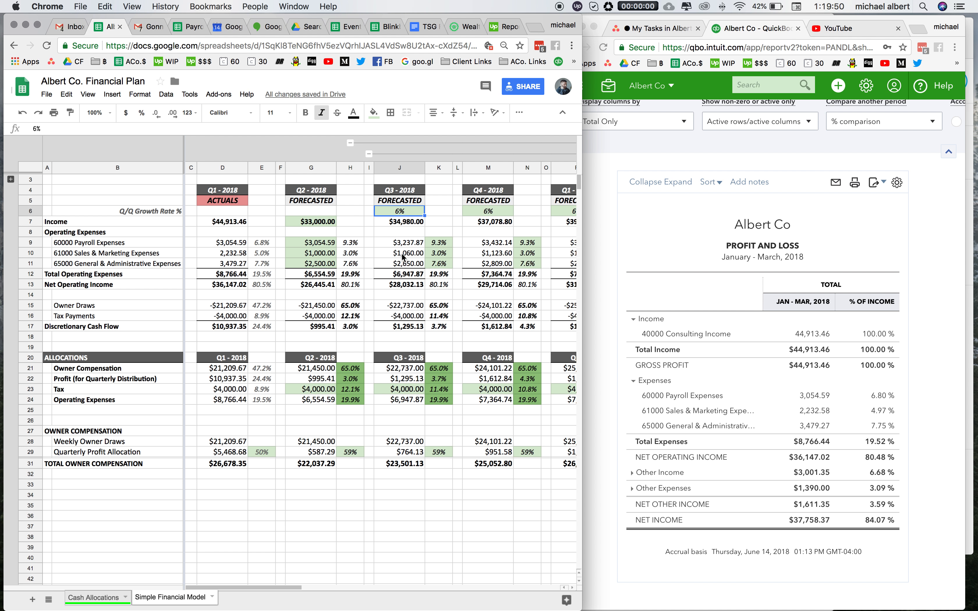
key(Left)
key(Right)
key(Right)
key(Right)
key(Right)
key(Right)
key(Right)
key(Right)
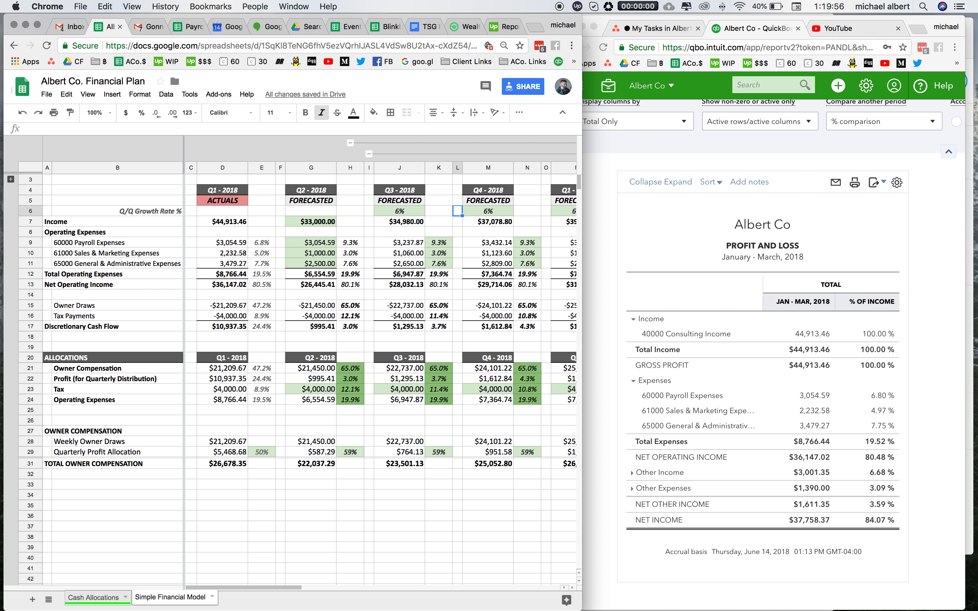
key(Right)
key(Right)
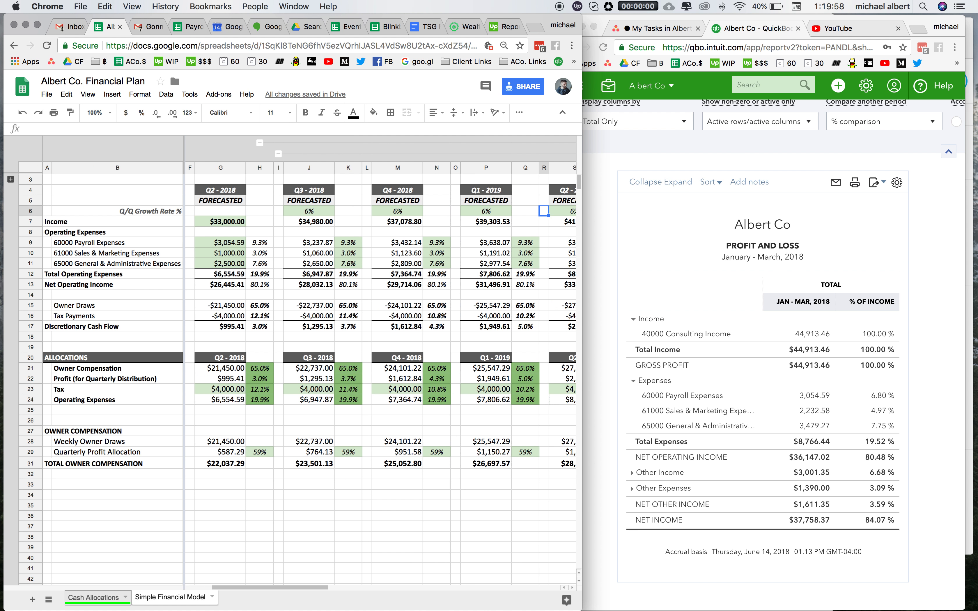
Trace the Q3 2018 income forecast back to the Q2 2018 income and the Q3 growth rate
key(Left)
key(Left)
key(Left)
key(Left)
key(Left)
key(Left)
key(Left)
key(Left)
key(Left)
key(Left)
key(Left)
key(Left)
key(Left)
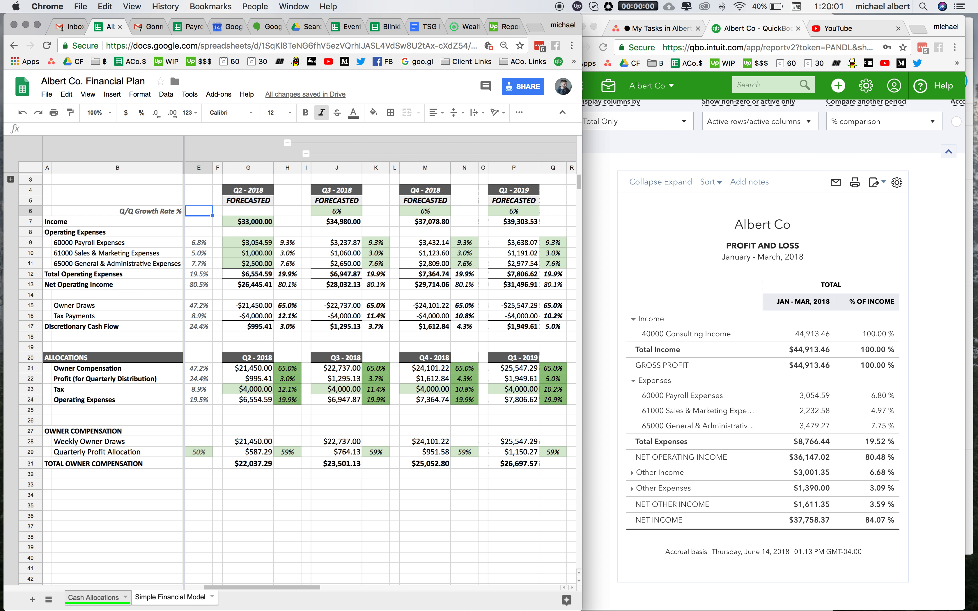
click(267, 225)
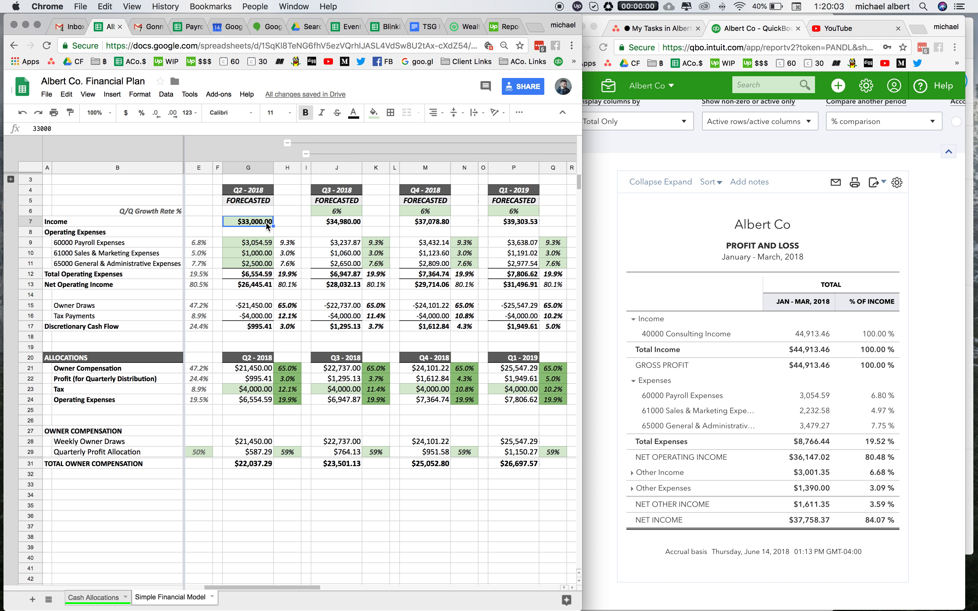
click(339, 215)
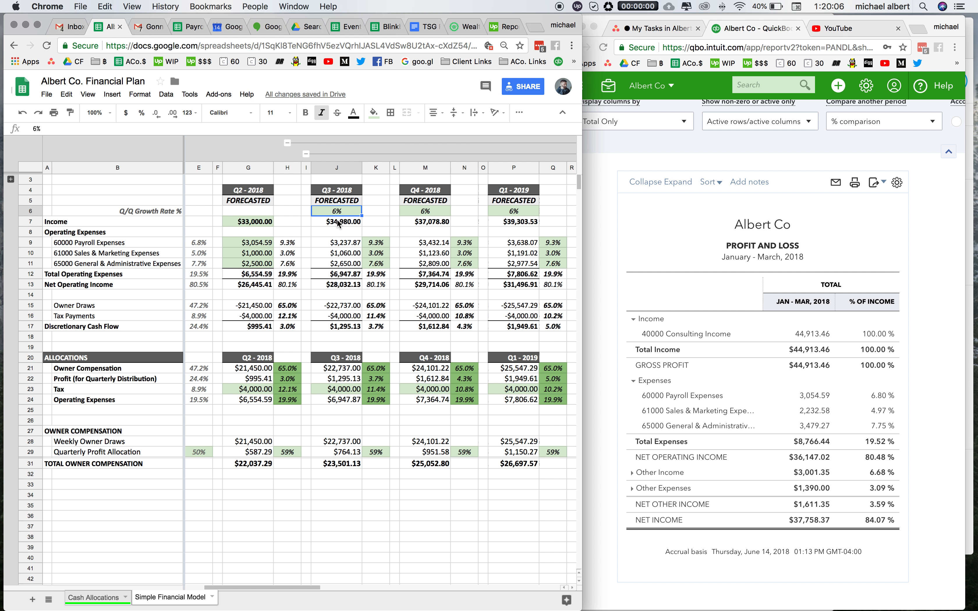
click(339, 225)
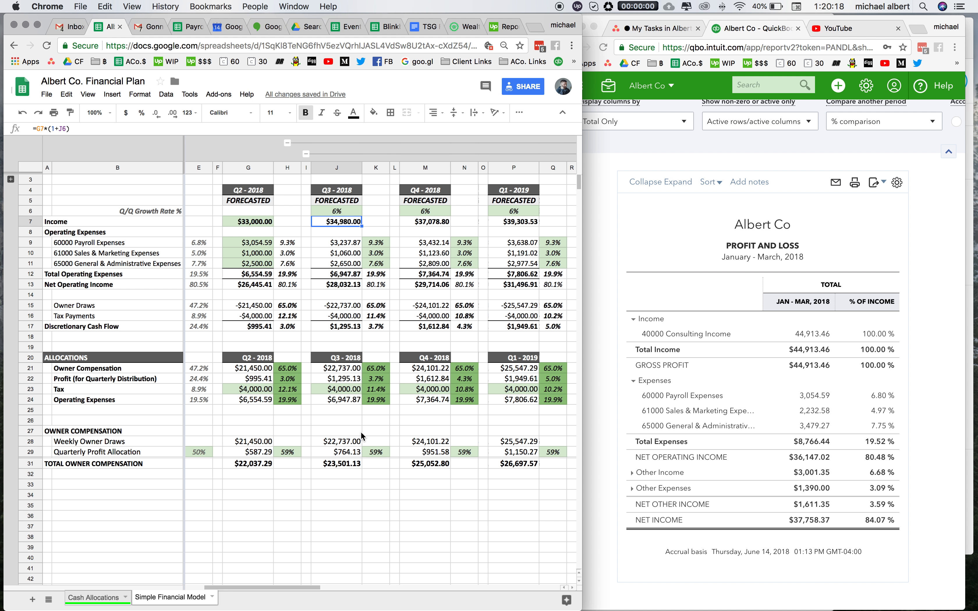
Review the growth rate row from Q4 2018 through the 2020 forecasts, then collapse the quarterly forecast columns, leaving the yearly totals shown
click(428, 212)
key(Right)
key(Right)
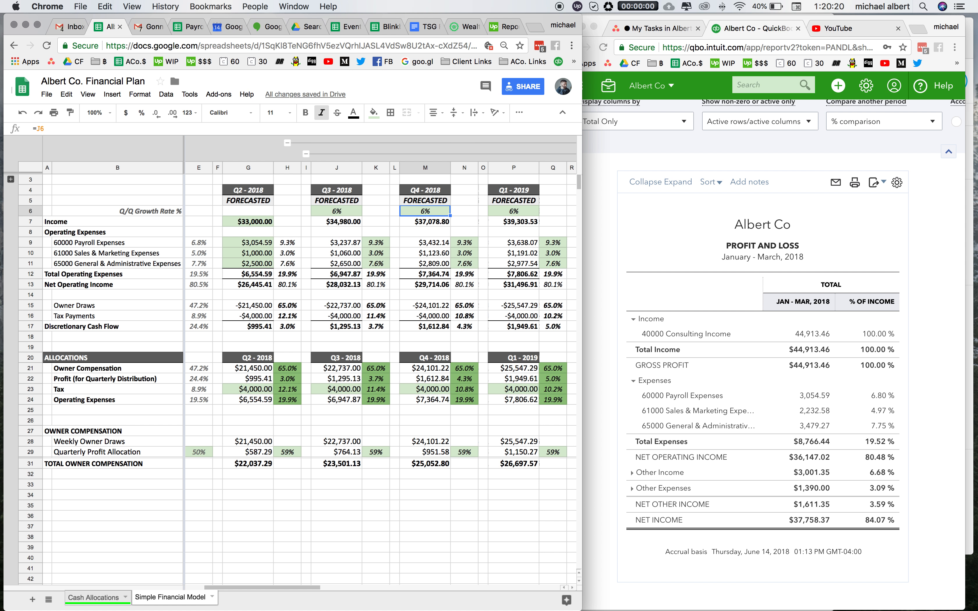
key(Right)
key(Right)
key(Right)
key(Right)
key(Right)
key(Right)
key(Right)
key(Right)
key(Right)
key(Right)
key(Right)
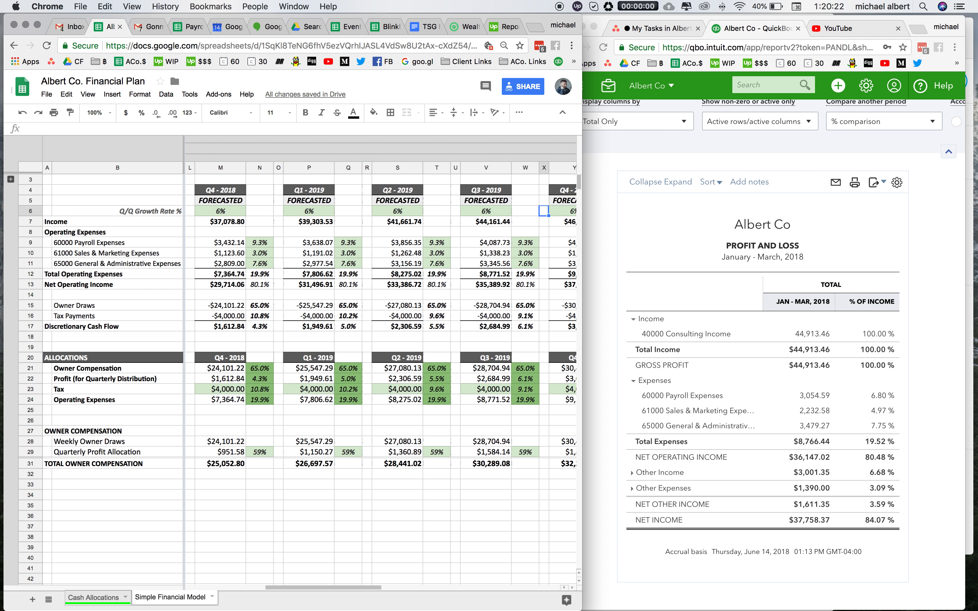
key(Right)
key(Right)
key(Right)
key(Right)
key(Right)
key(Right)
key(Right)
key(Right)
key(Right)
key(Right)
key(Right)
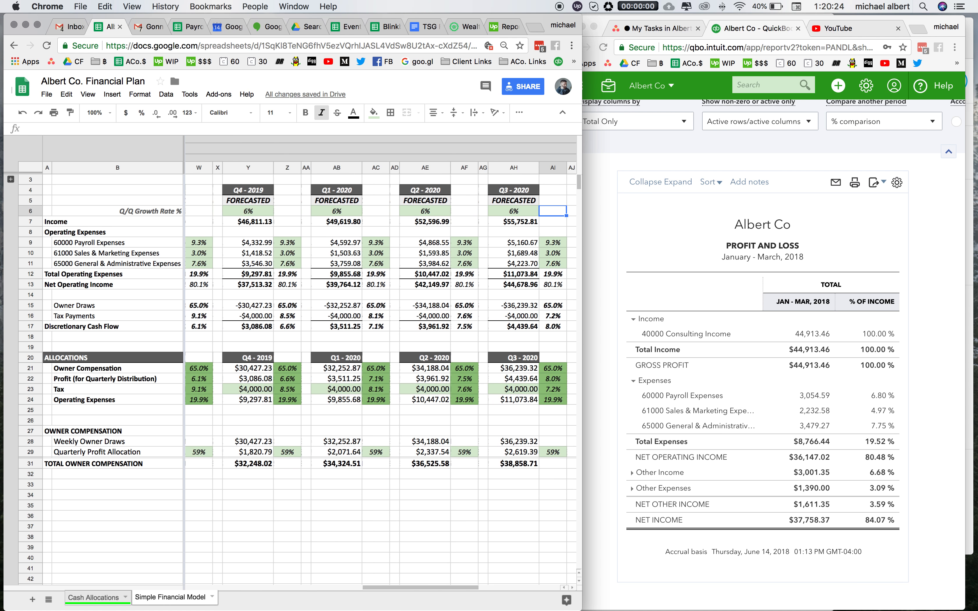
key(Right)
key(Right)
key(Right)
key(Right)
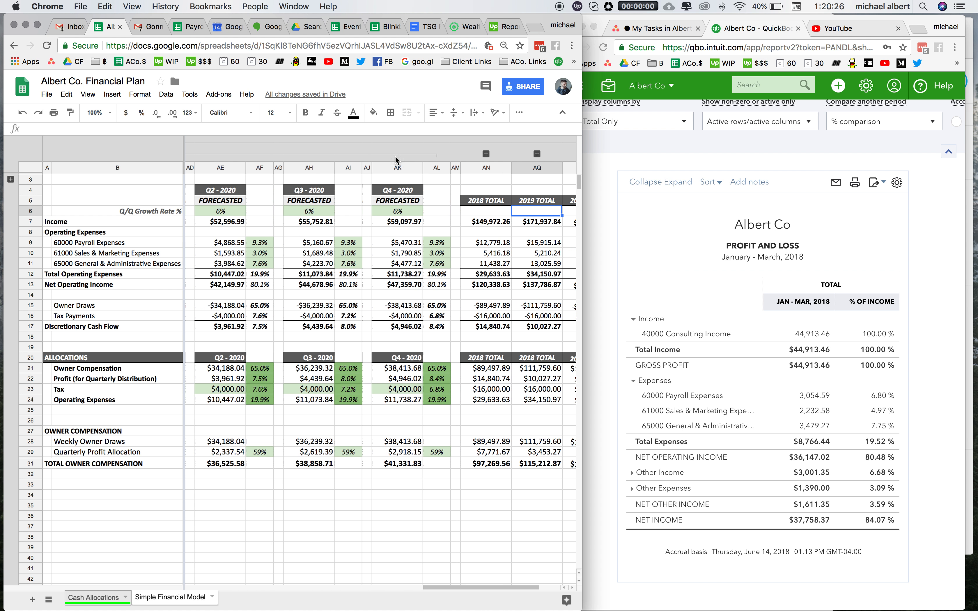
click(242, 156)
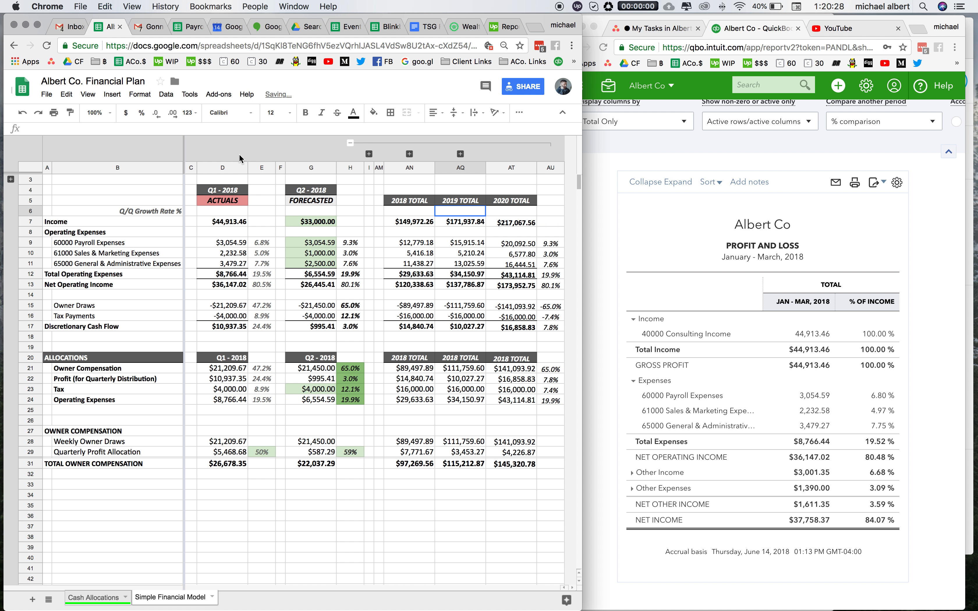
Examine the 2018 total column, comparing the yearly income with the total owner compensation
click(410, 222)
click(410, 202)
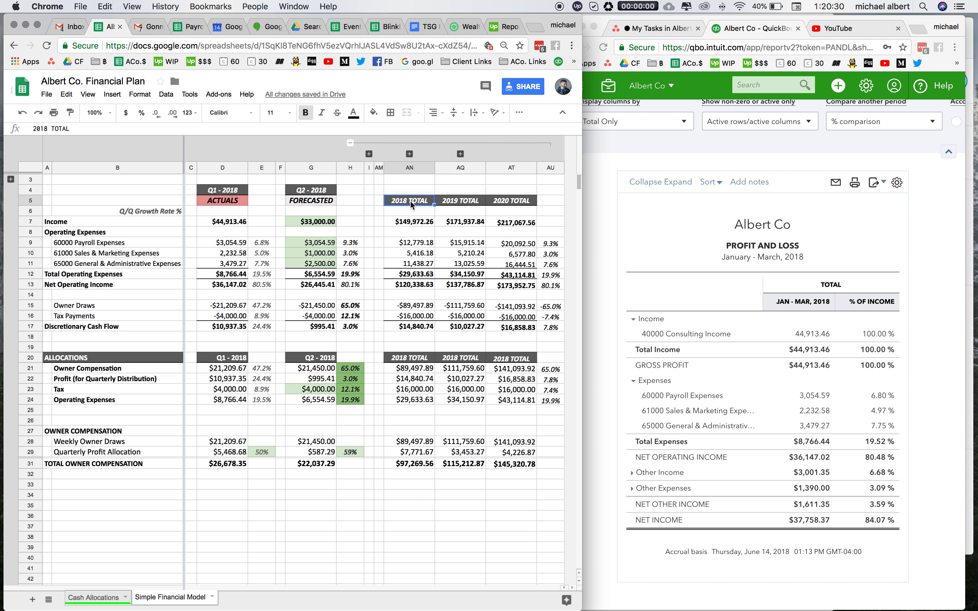
click(411, 222)
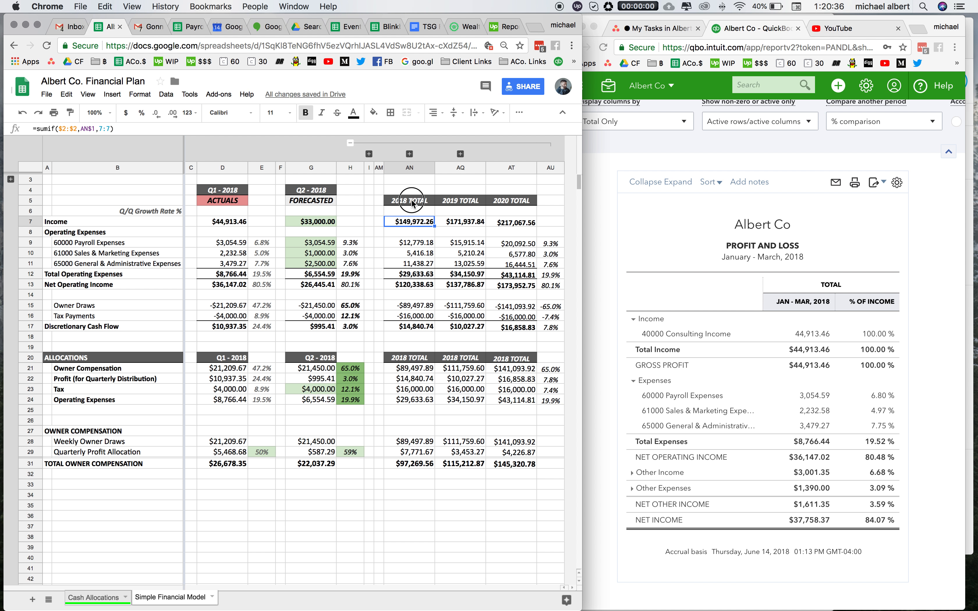
key(Up)
key(Up)
click(413, 222)
click(423, 465)
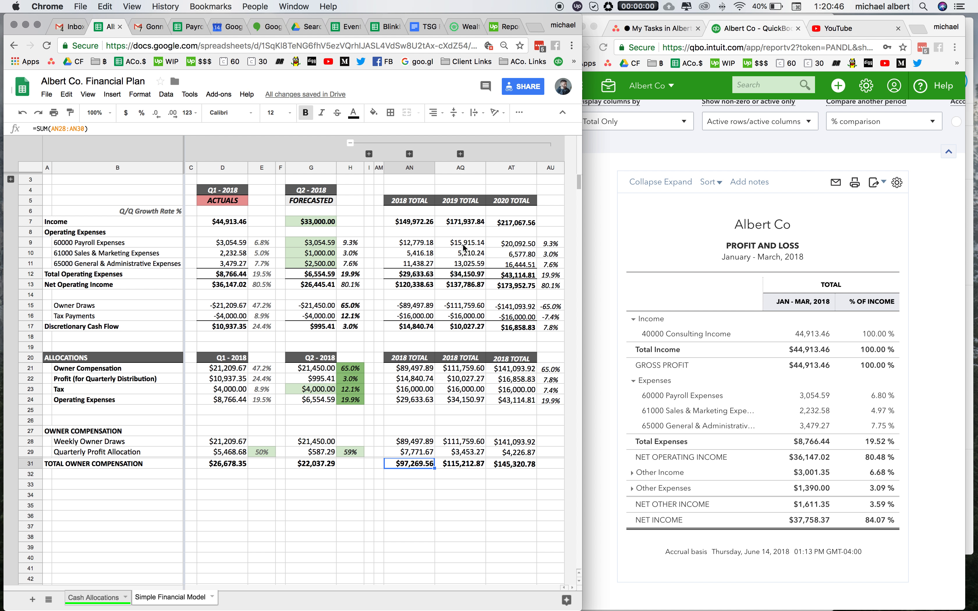
Compare total income with total owner compensation in the 2019 and 2020 total columns
click(472, 190)
click(472, 225)
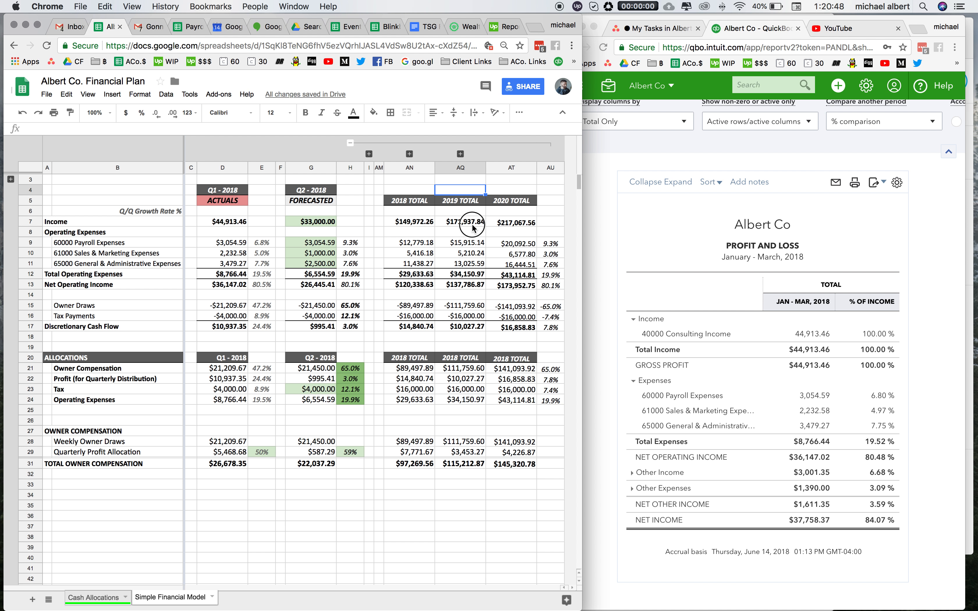
click(465, 465)
click(523, 227)
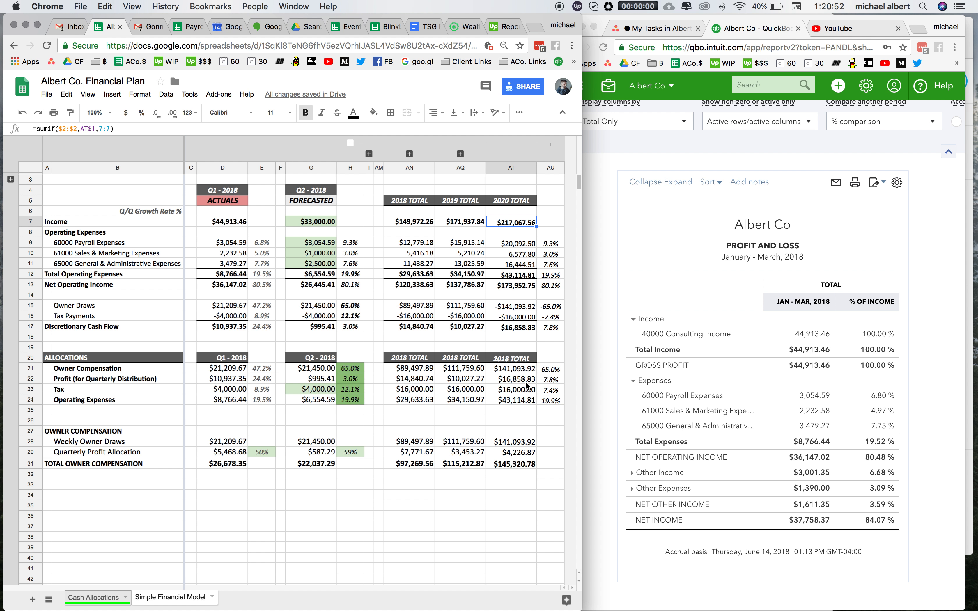
click(522, 469)
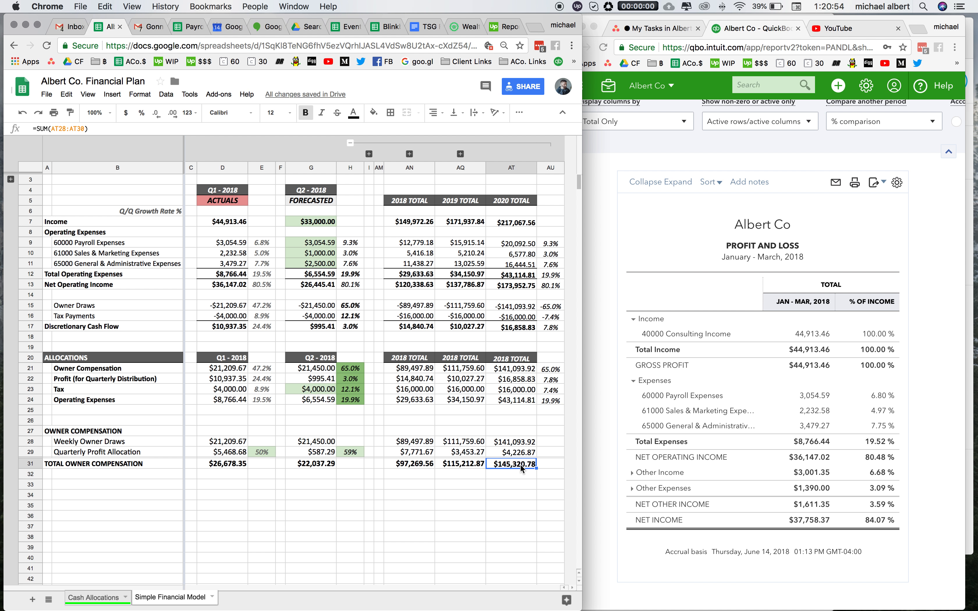
Open the Cash Allocations sheet and highlight the weekly business allocations for owner compensation, profit, tax and operating with their percentages and amounts
click(111, 599)
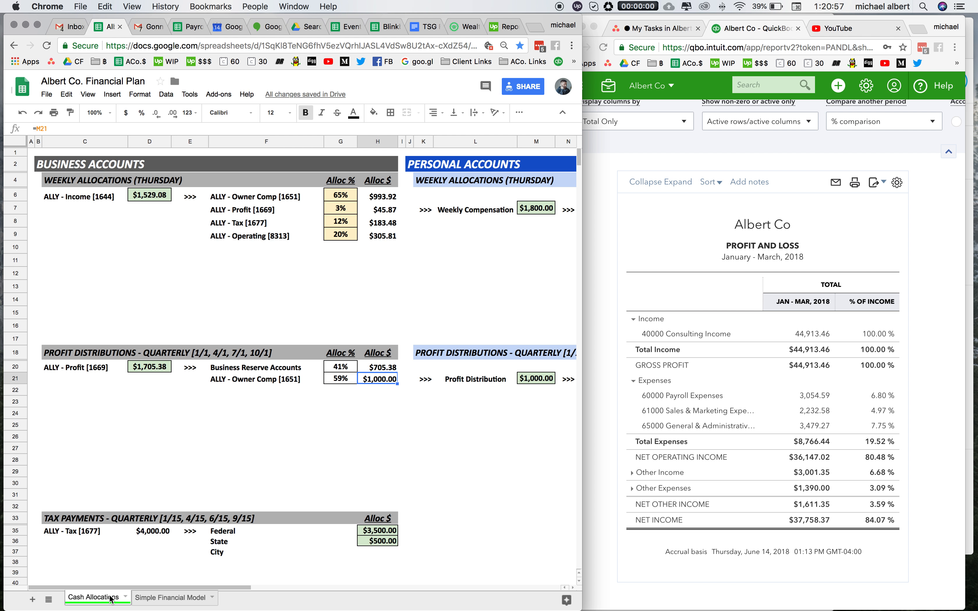
click(243, 280)
drag(253, 197, 378, 240)
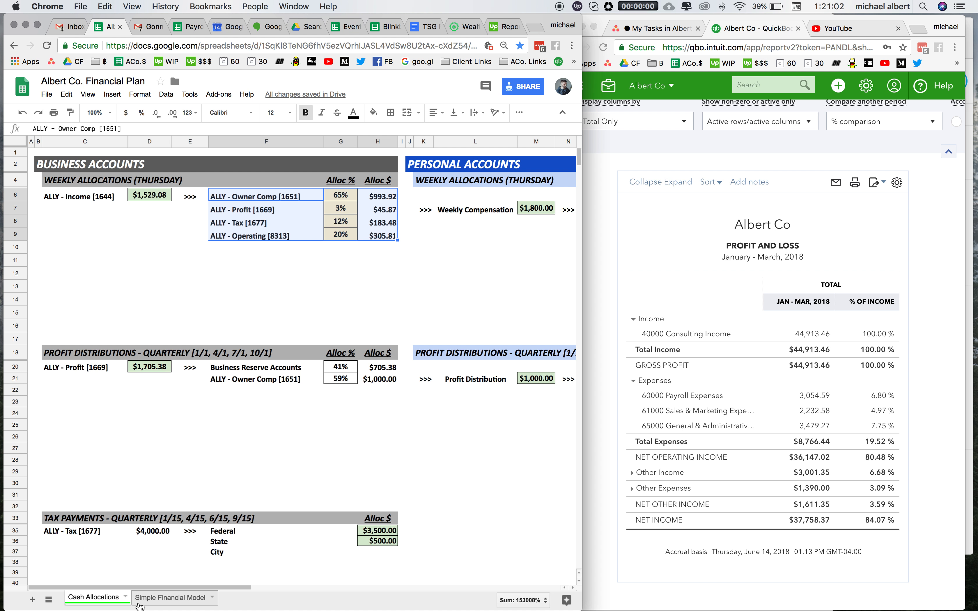